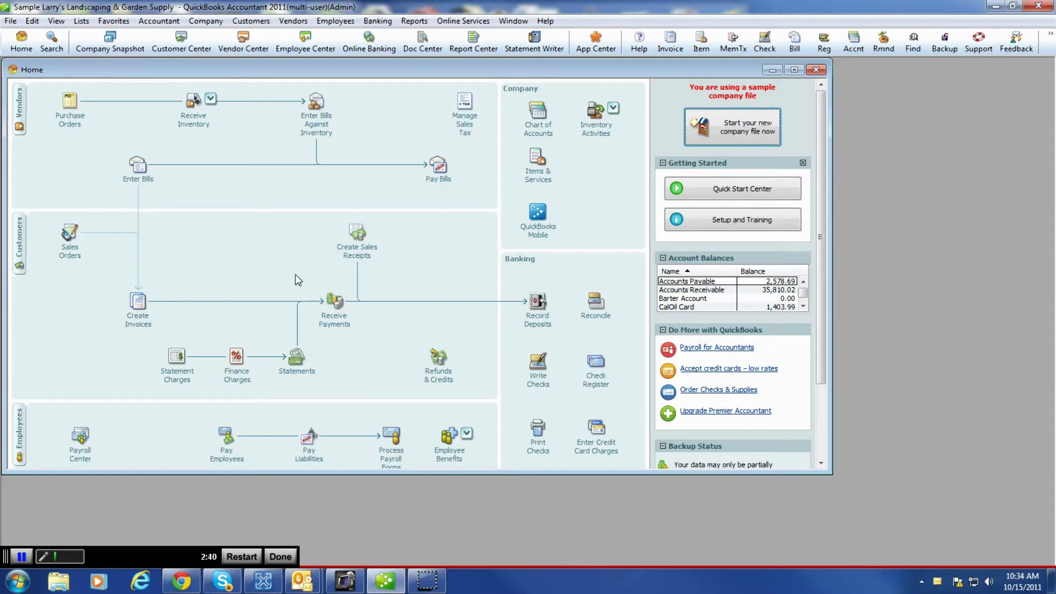
- Open a blank Enter Bills form from the Home page and maximize it to fill the window
click(271, 268)
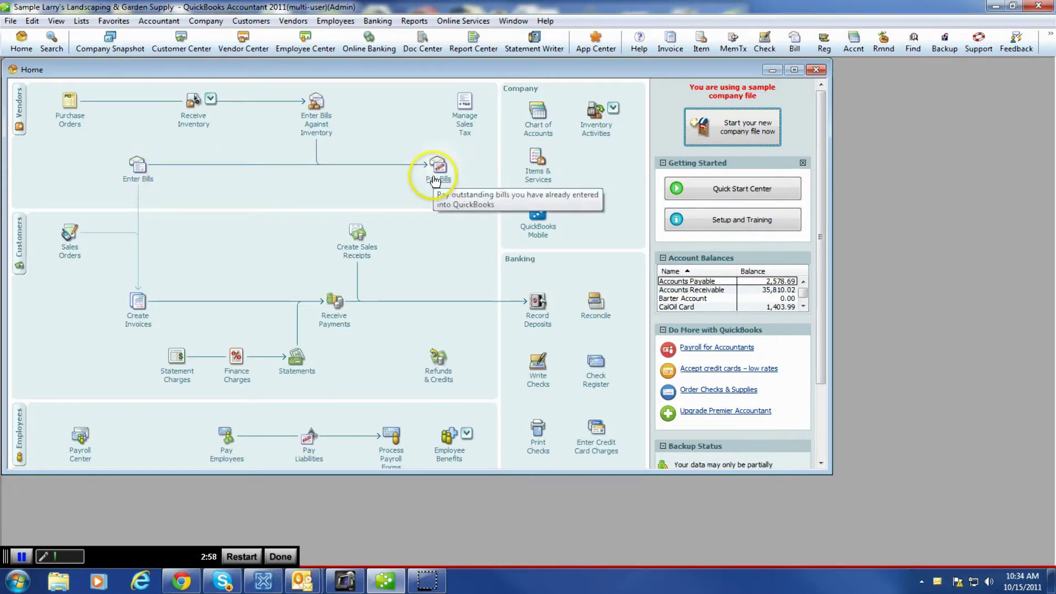
click(145, 178)
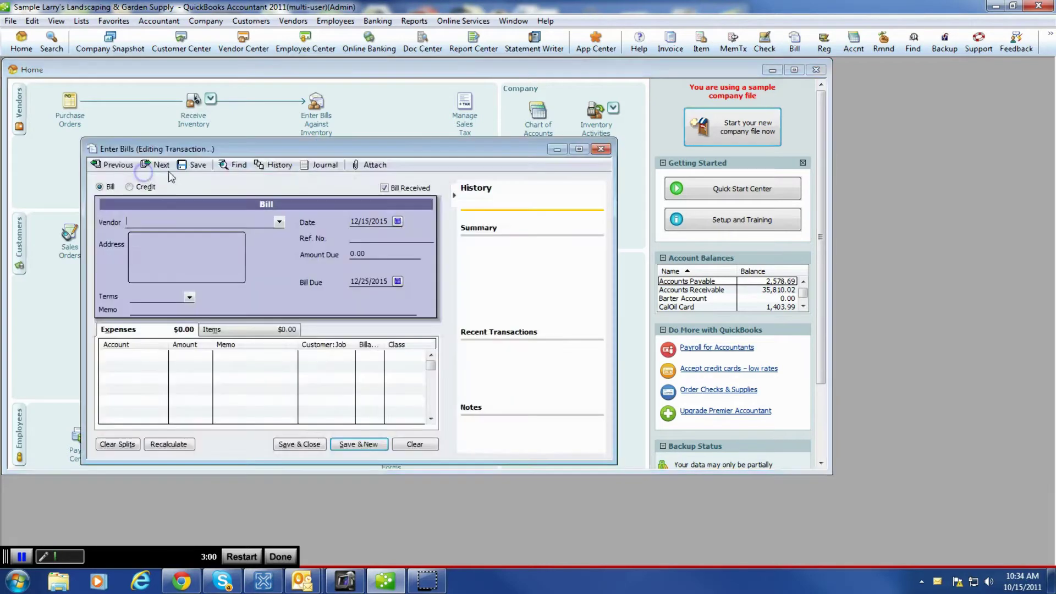
click(578, 150)
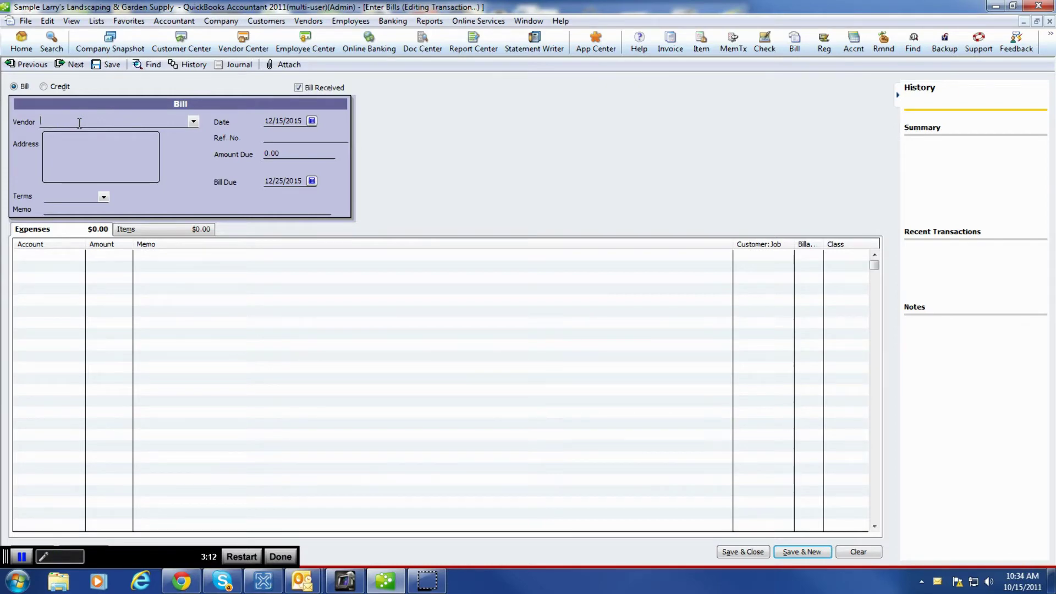
- Select the CPA firm as the bill's vendor from the vendor list
text(sprin)
key(BackSpace)
key(BackSpace)
key(BackSpace)
key(BackSpace)
key(BackSpace)
key(Tab)
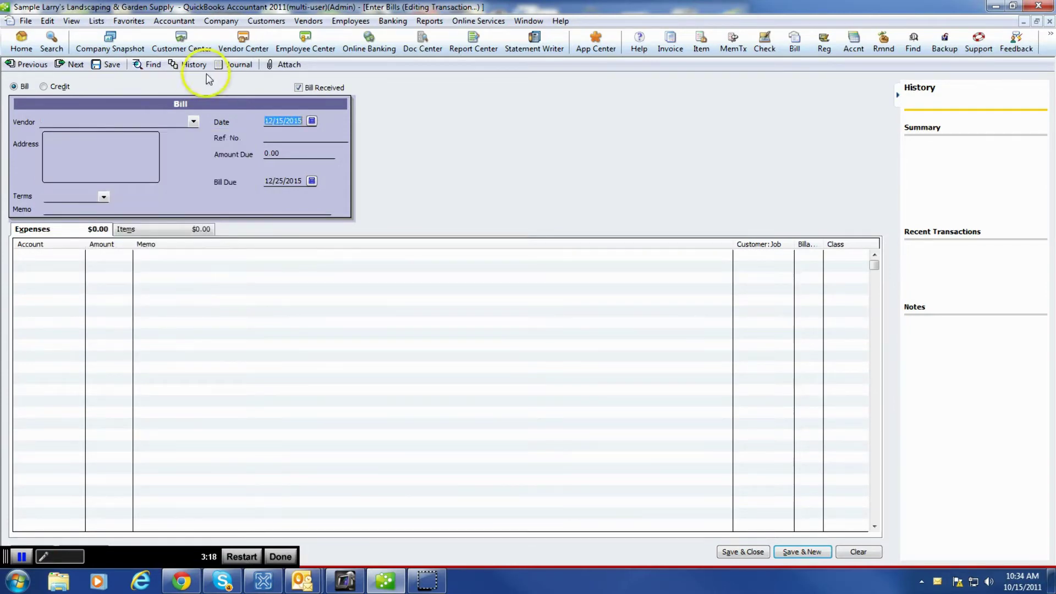
click(193, 121)
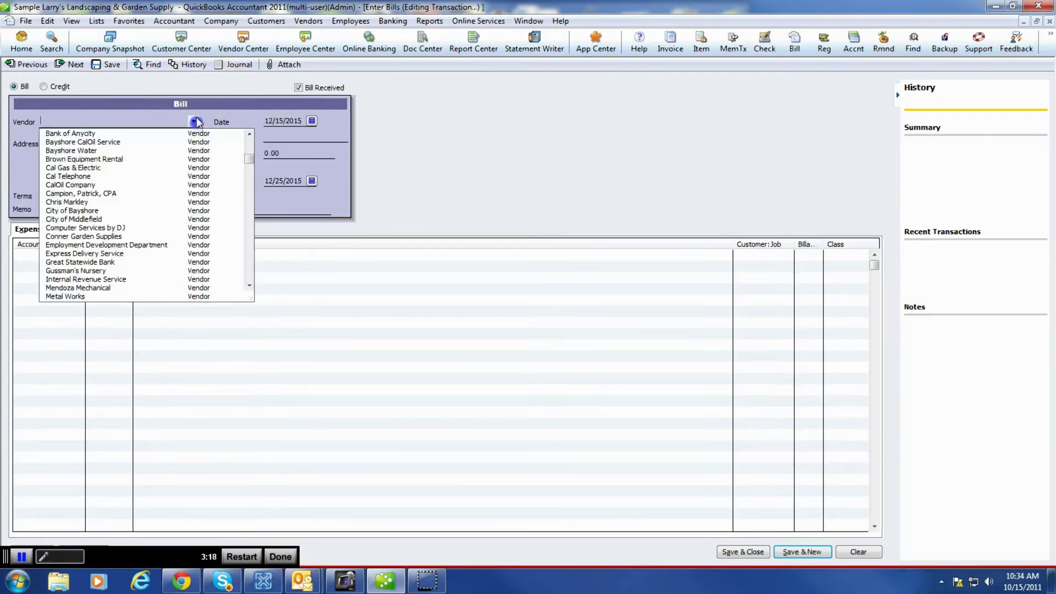
click(91, 194)
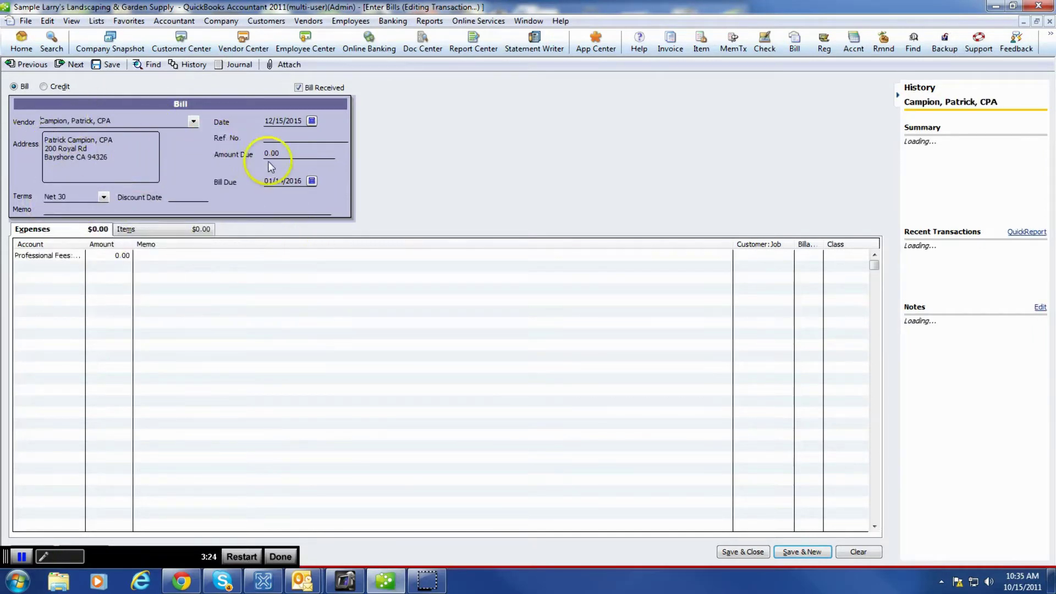
- Date the bill 12/15/2015 and enter 700.00 as the amount due
click(312, 121)
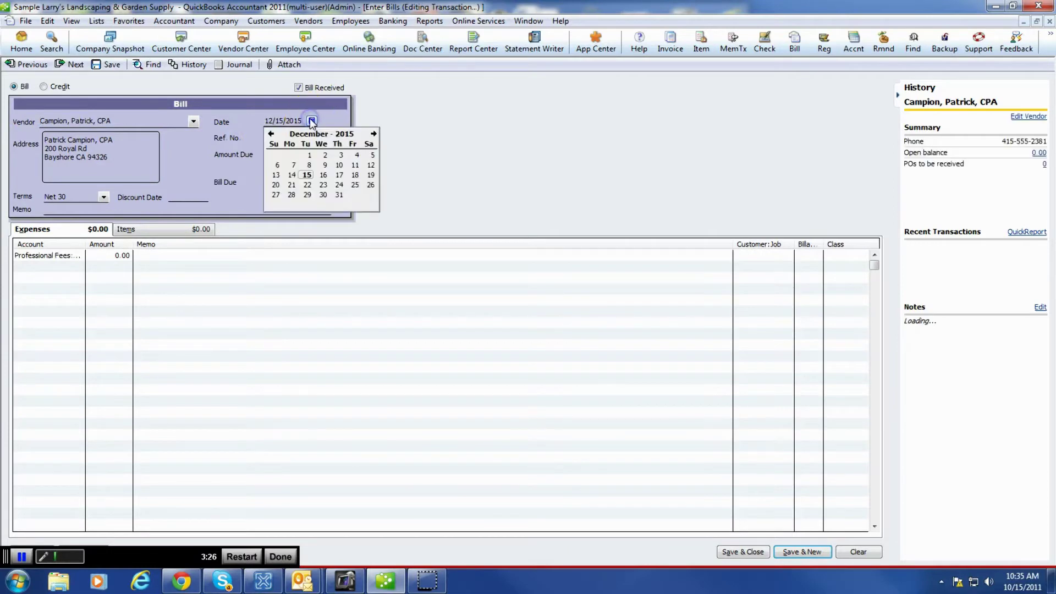
click(307, 175)
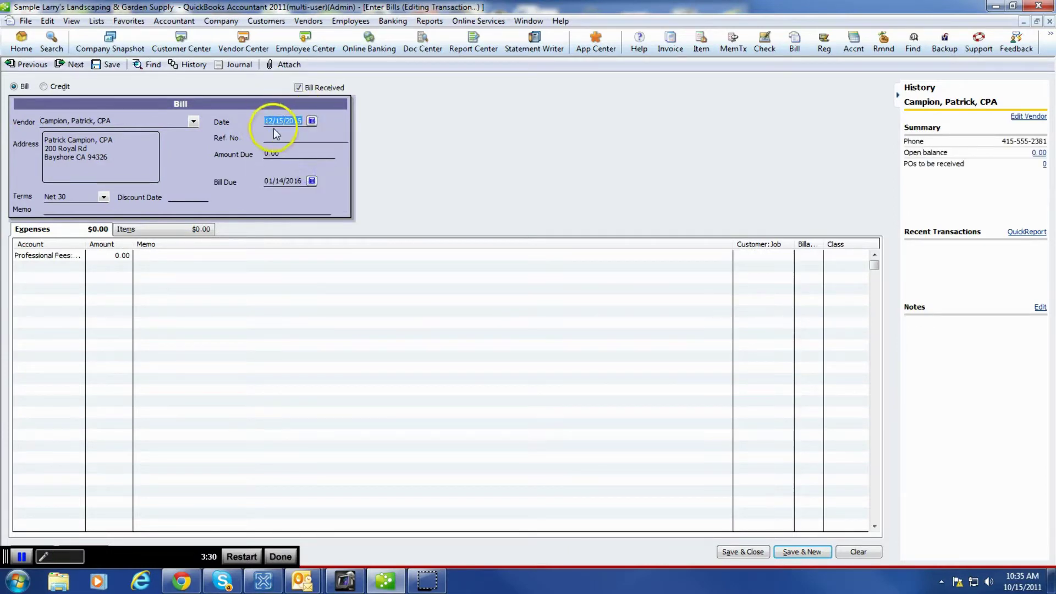
click(299, 153)
click(1001, 423)
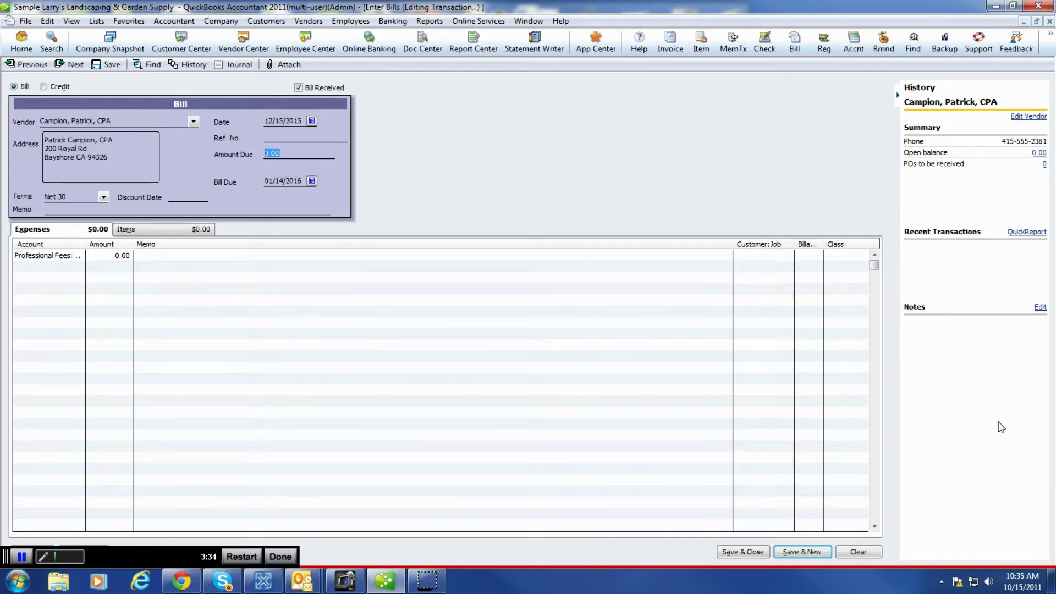
text(700)
key(Tab)
click(900, 287)
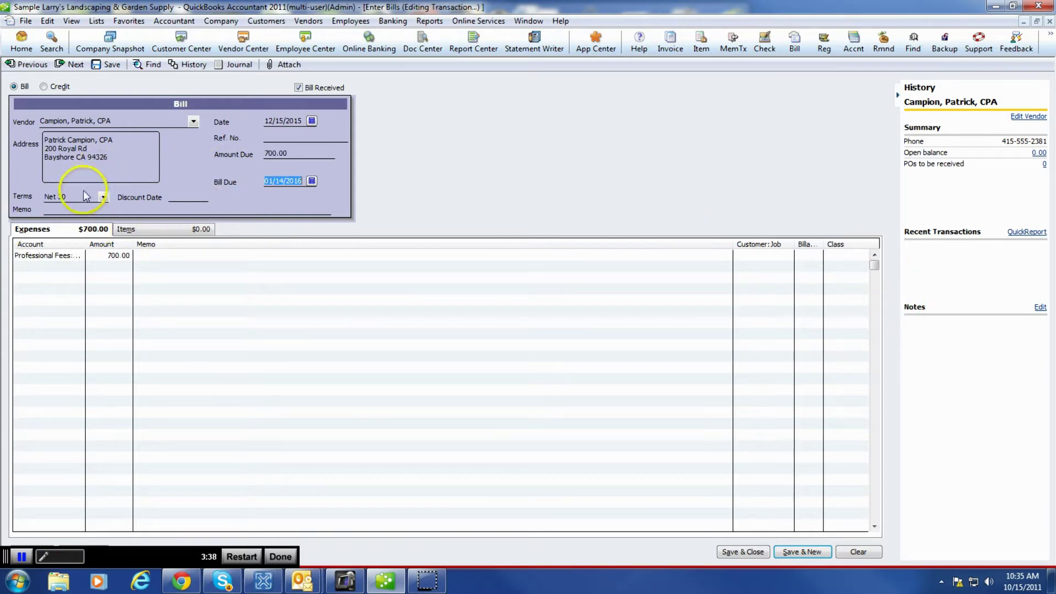
click(280, 138)
- Enter the vendor's reference number on the bill and keep the terms at Net 30
text(45643)
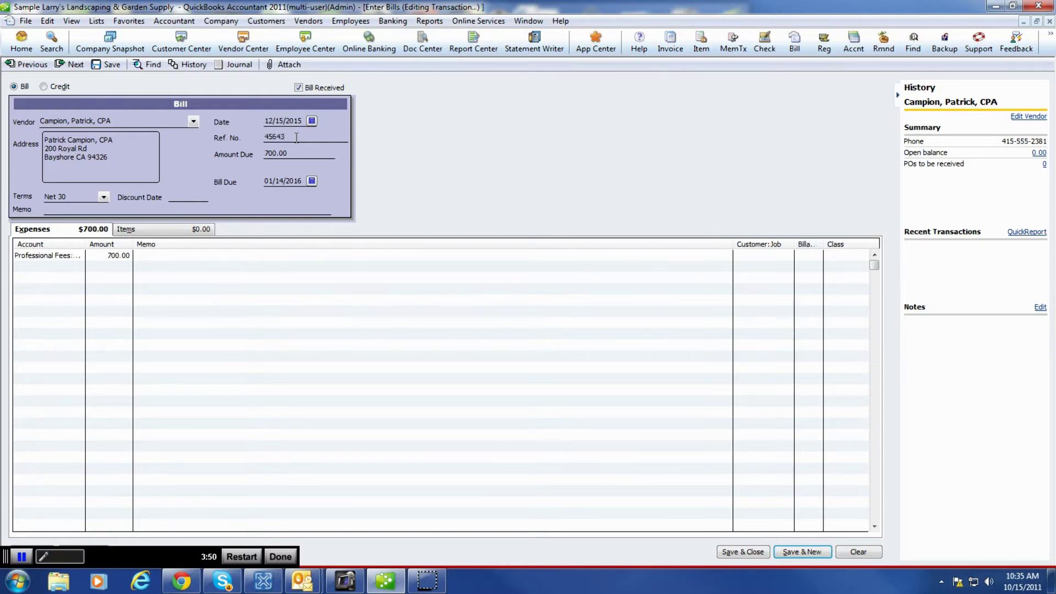
click(102, 197)
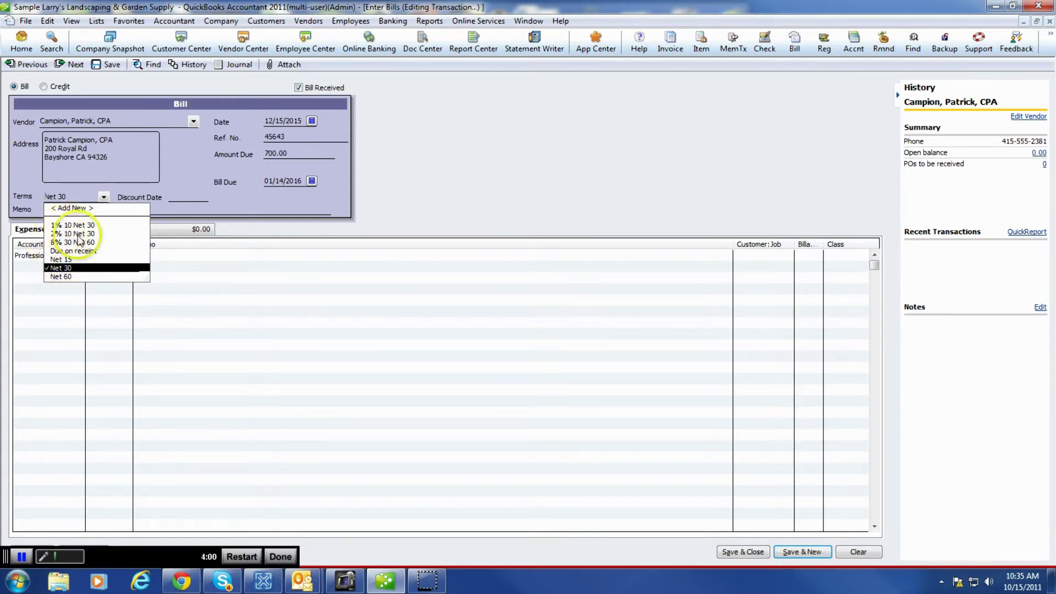
click(61, 268)
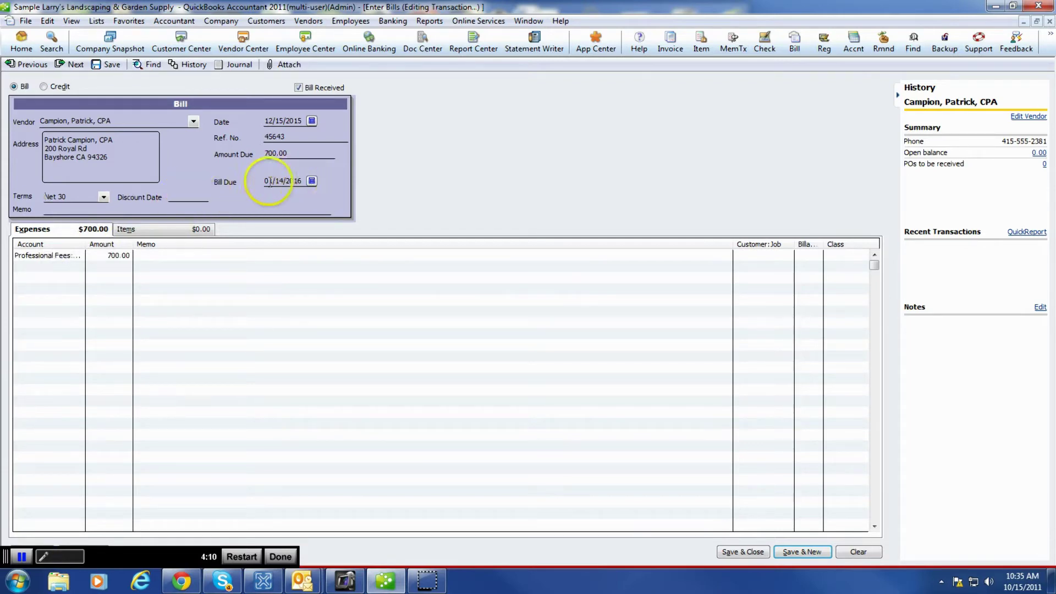
click(312, 181)
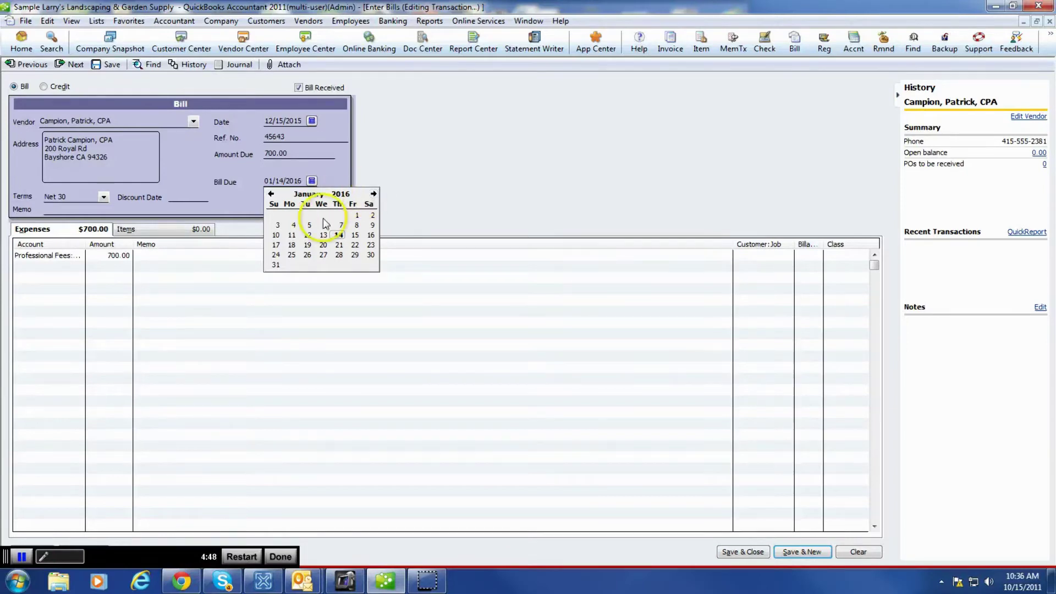
- Change the bill's due date from 01/14/2016 to 01/15/2016
click(354, 234)
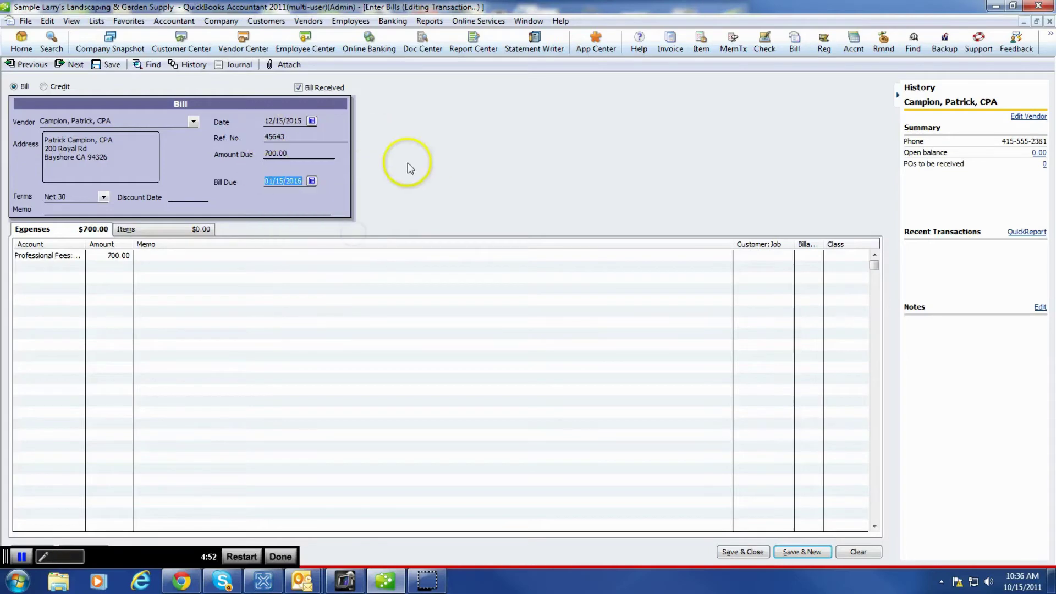
click(50, 209)
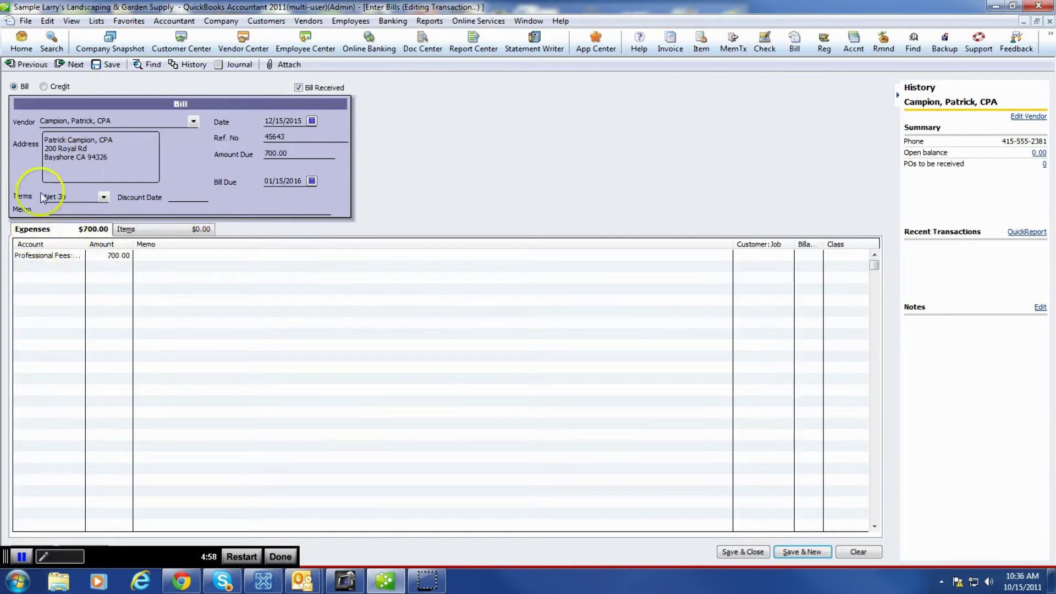
- Keep Professional Fees:Accounting as the expense account and add the memo 'For year End Tax Returns'
click(73, 256)
click(78, 256)
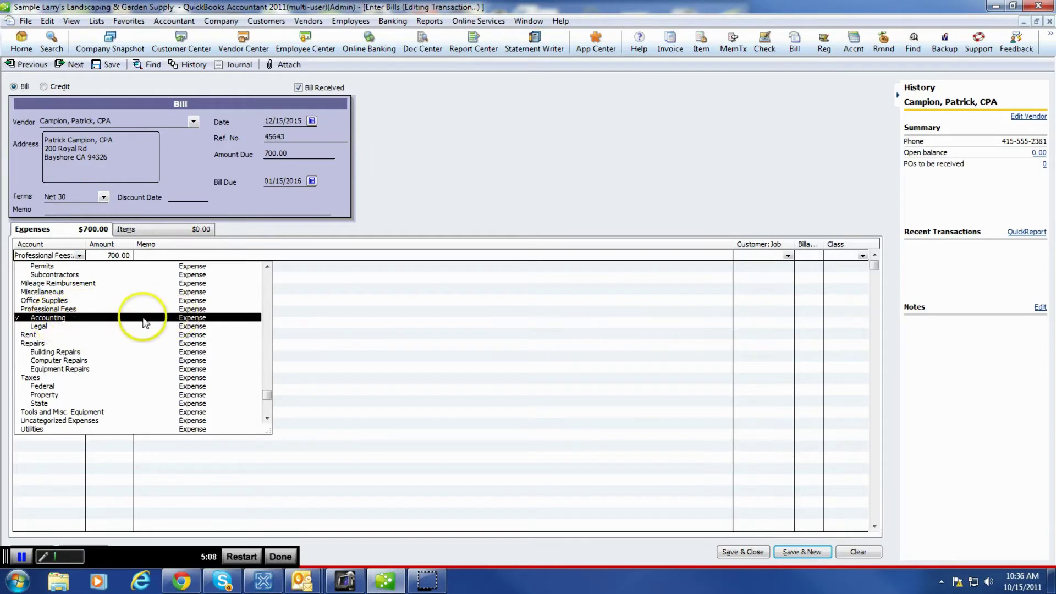
click(45, 318)
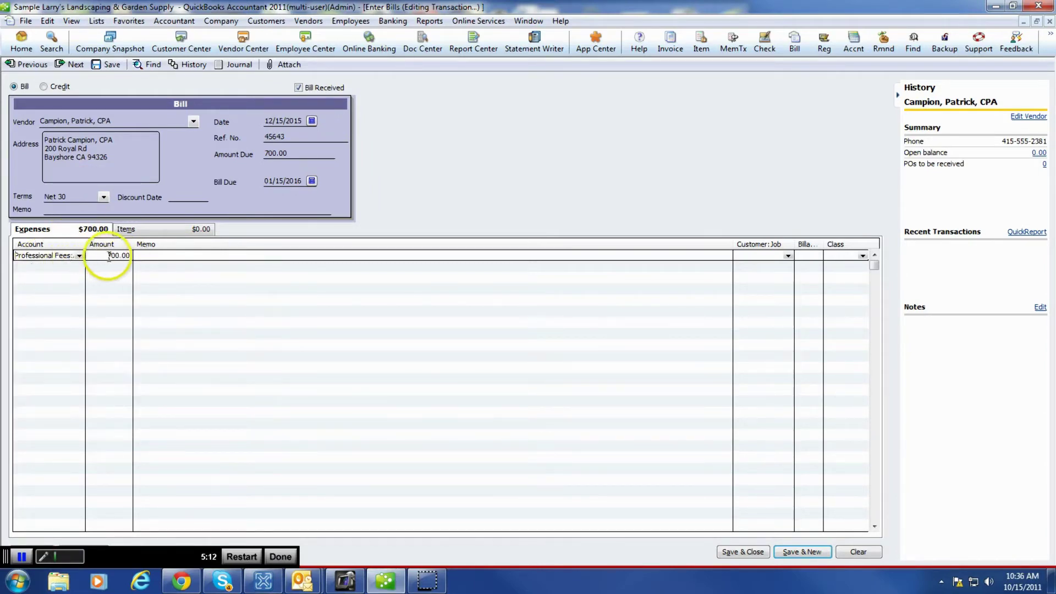
click(154, 256)
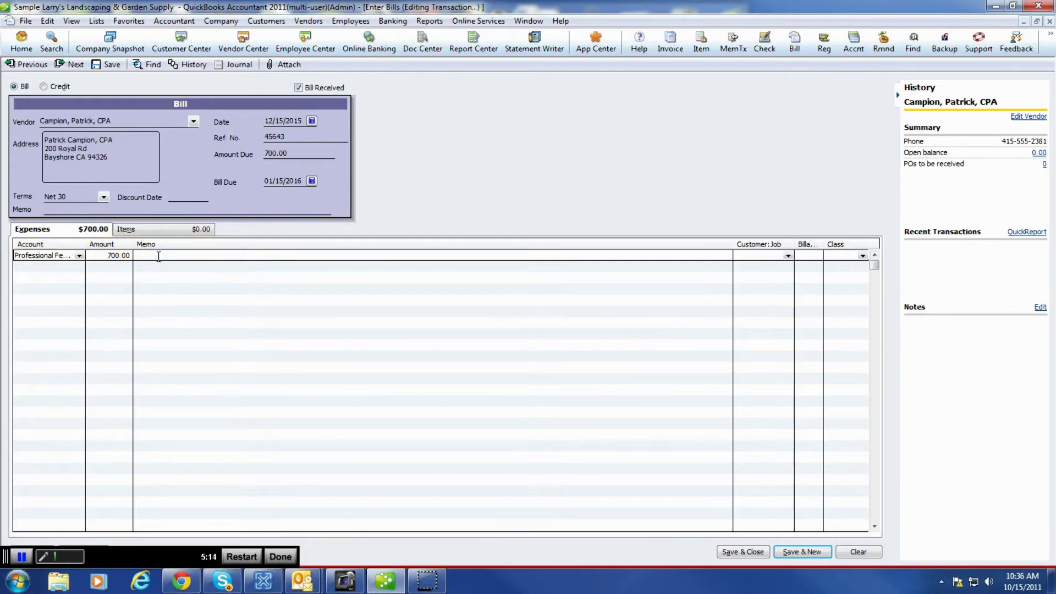
text(For year End Tax Returns)
click(179, 255)
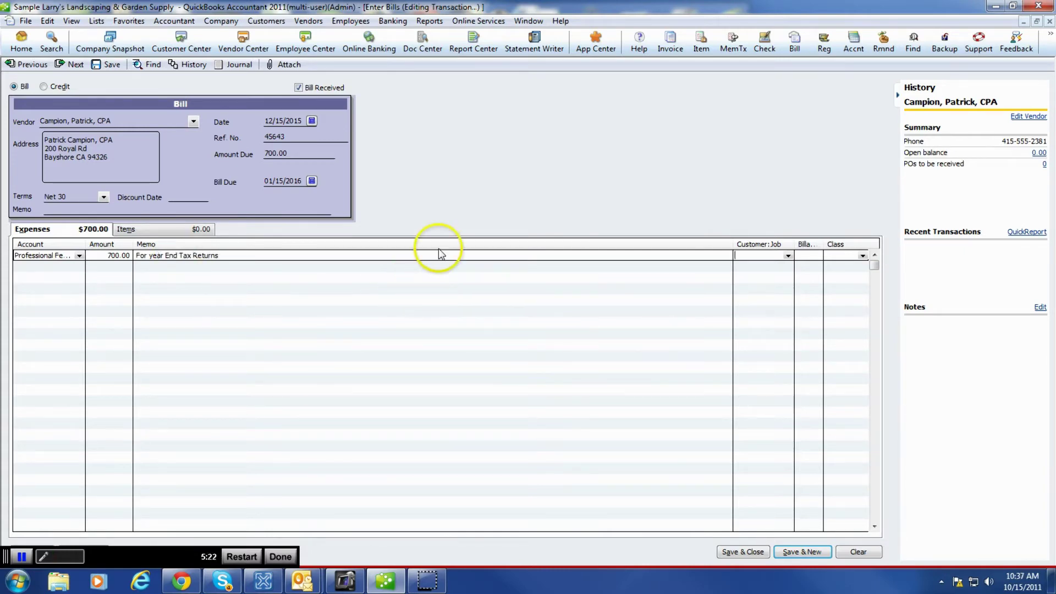
- Toggle the expense line's billable mark and assign a customer from the Customer:Job list
click(802, 261)
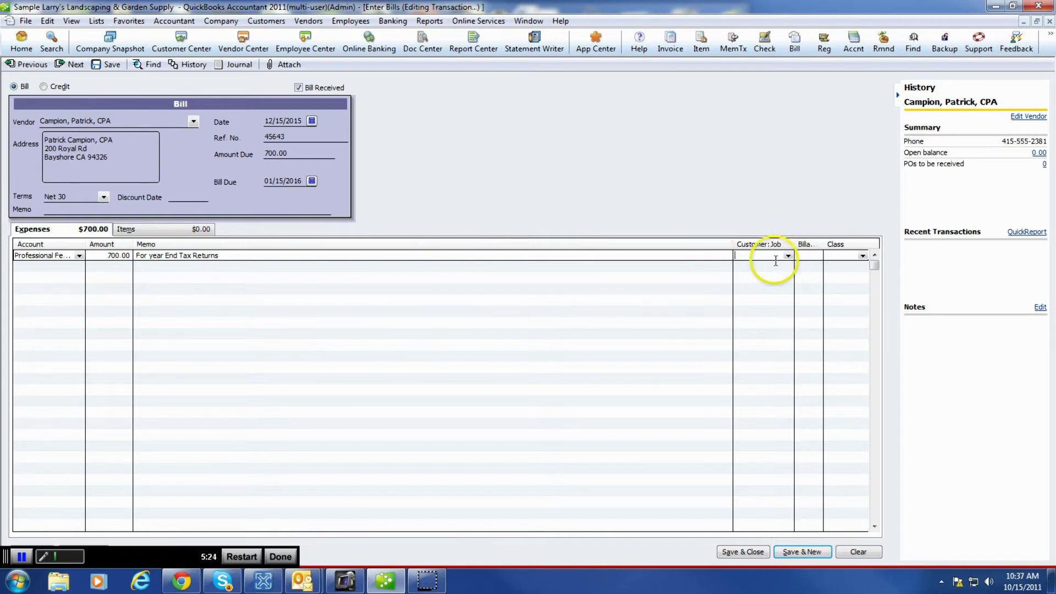
click(789, 257)
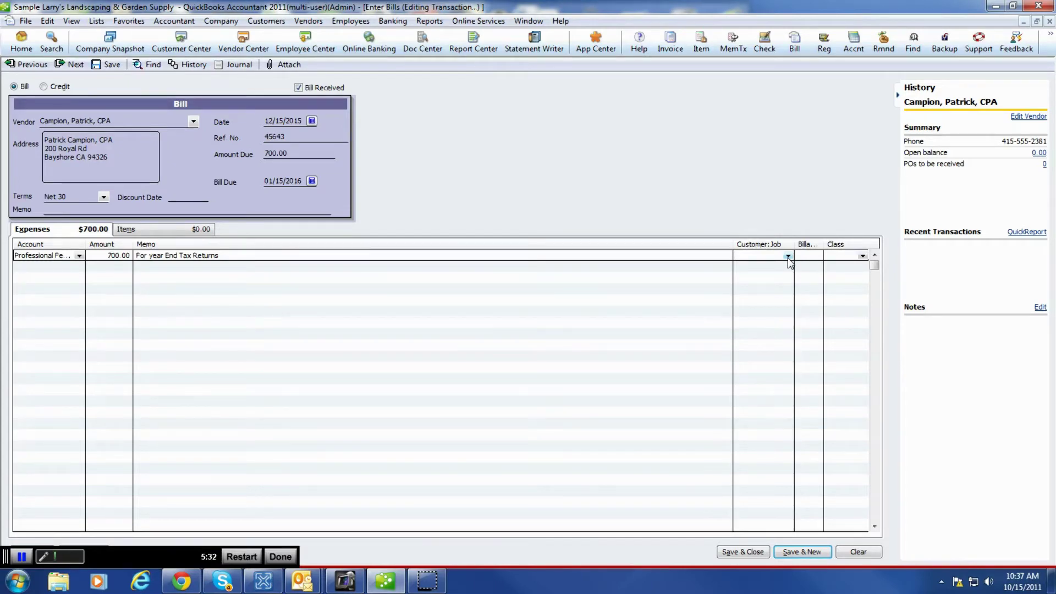
click(788, 256)
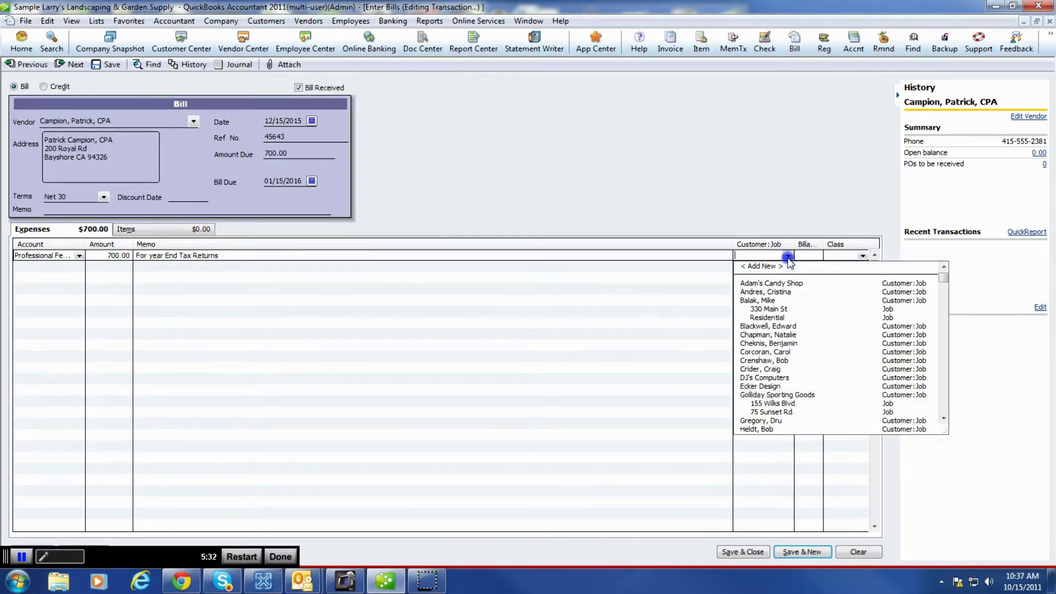
click(755, 358)
click(753, 353)
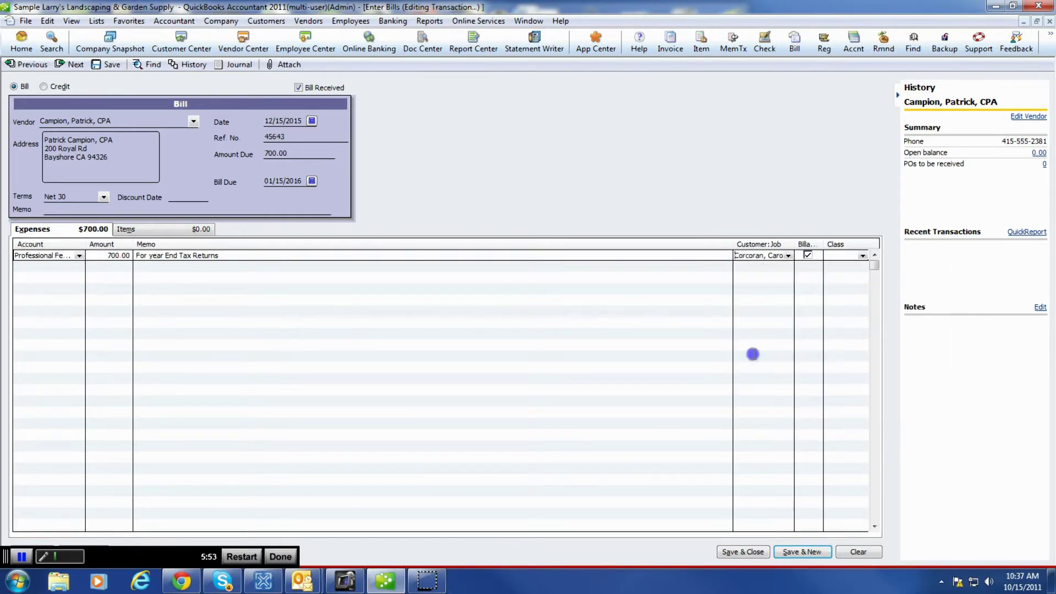
click(807, 255)
- Clear the customer from the expense line and leave the Class field blank
click(789, 255)
scroll(830, 287, up, 2)
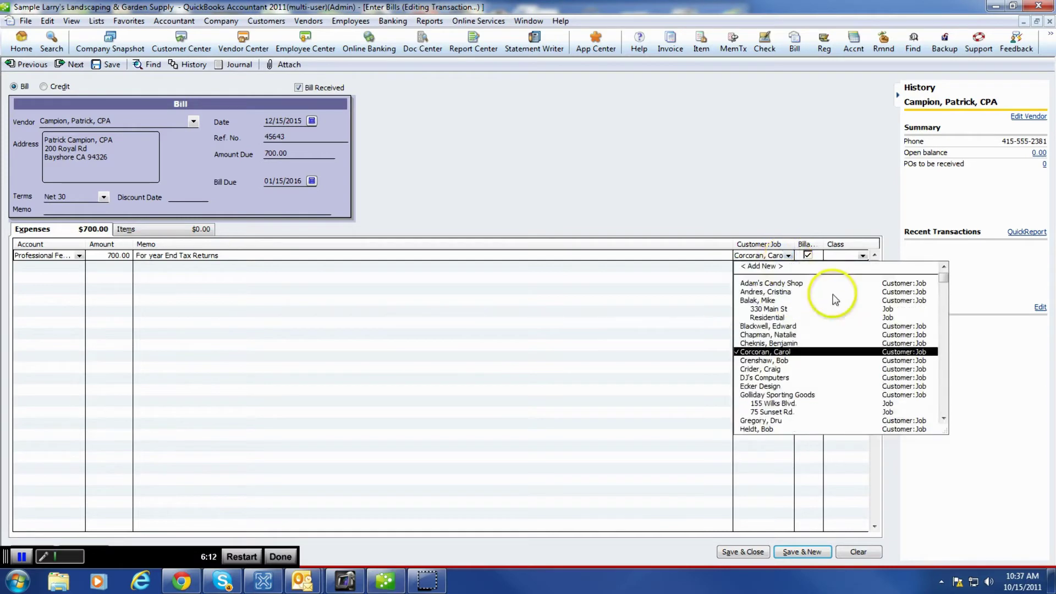
key(Escape)
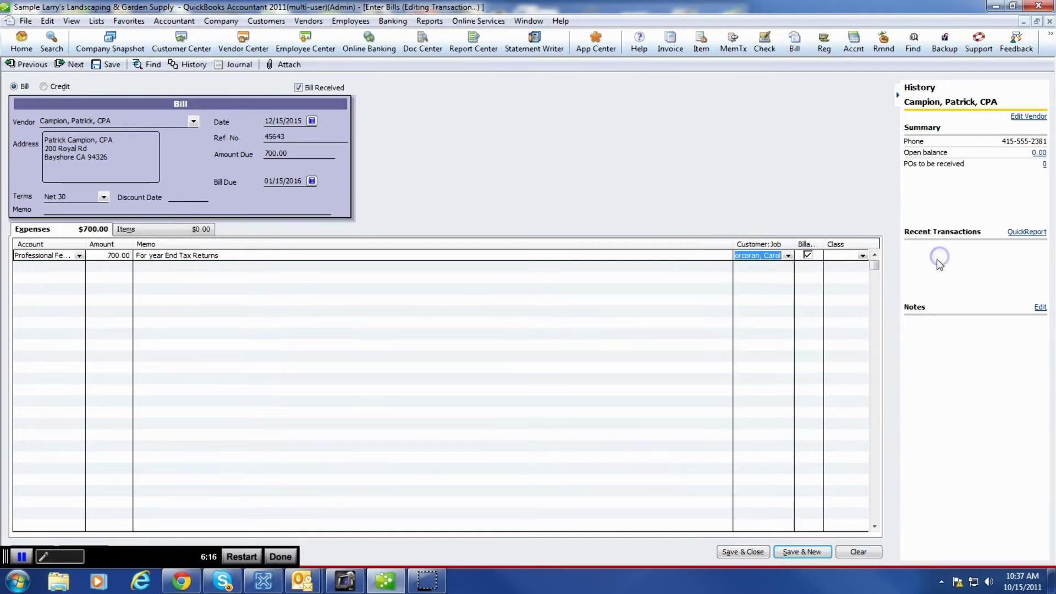
key(Delete)
key(Tab)
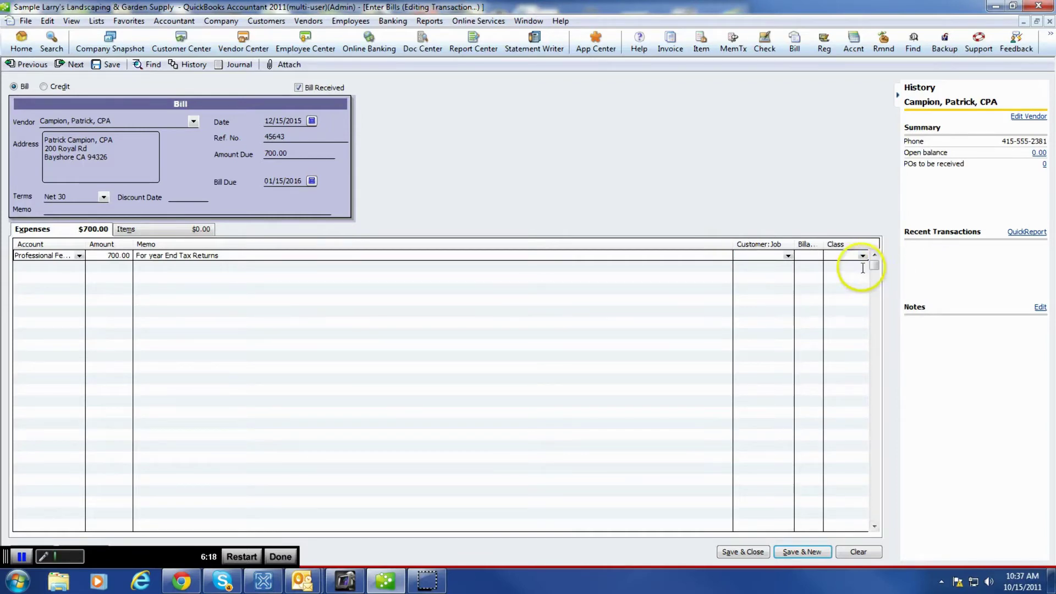
click(862, 255)
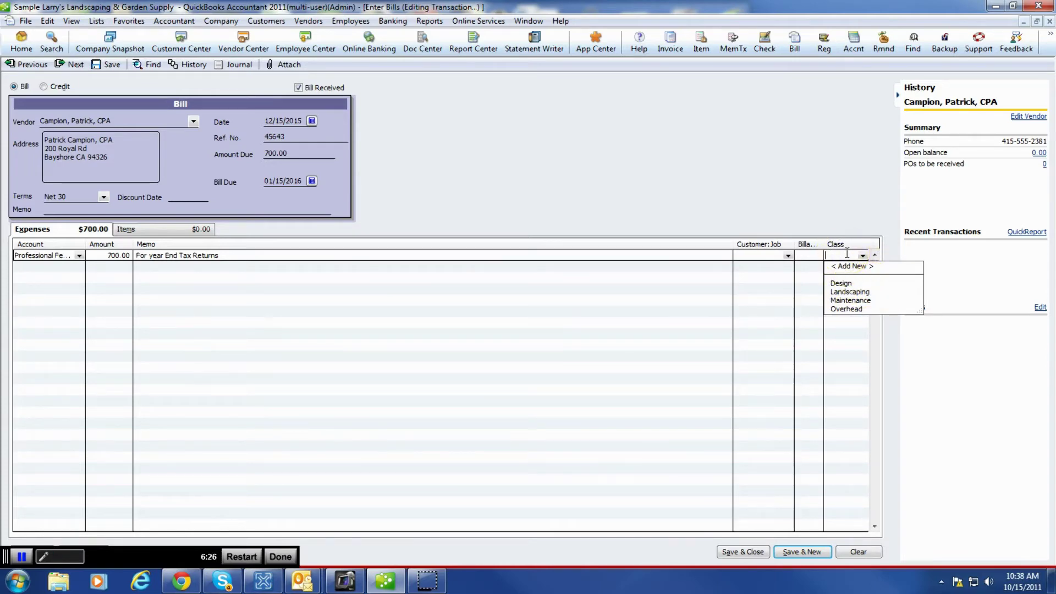
click(845, 254)
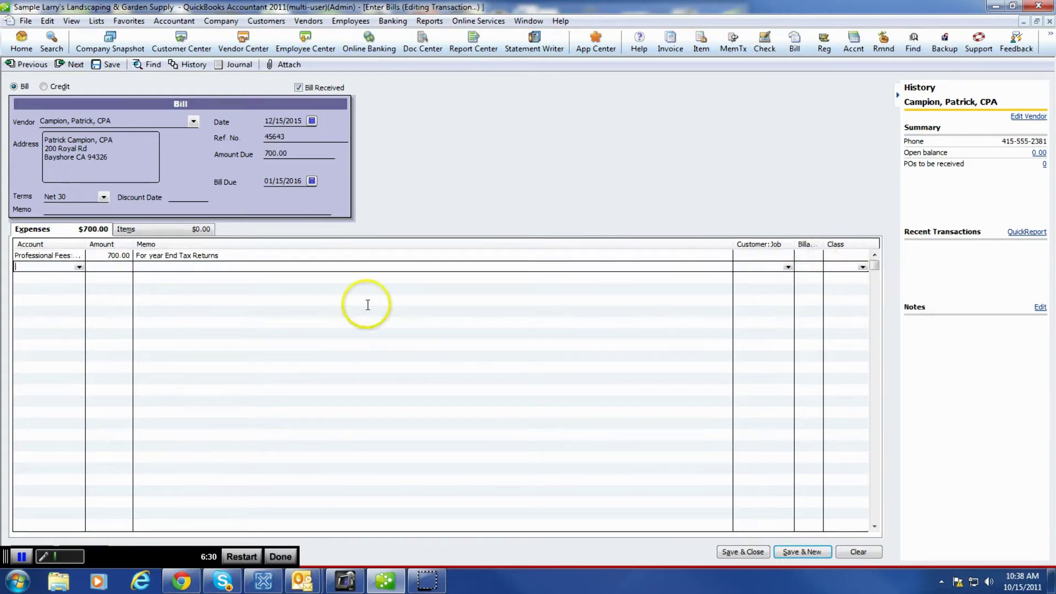
key(Tab)
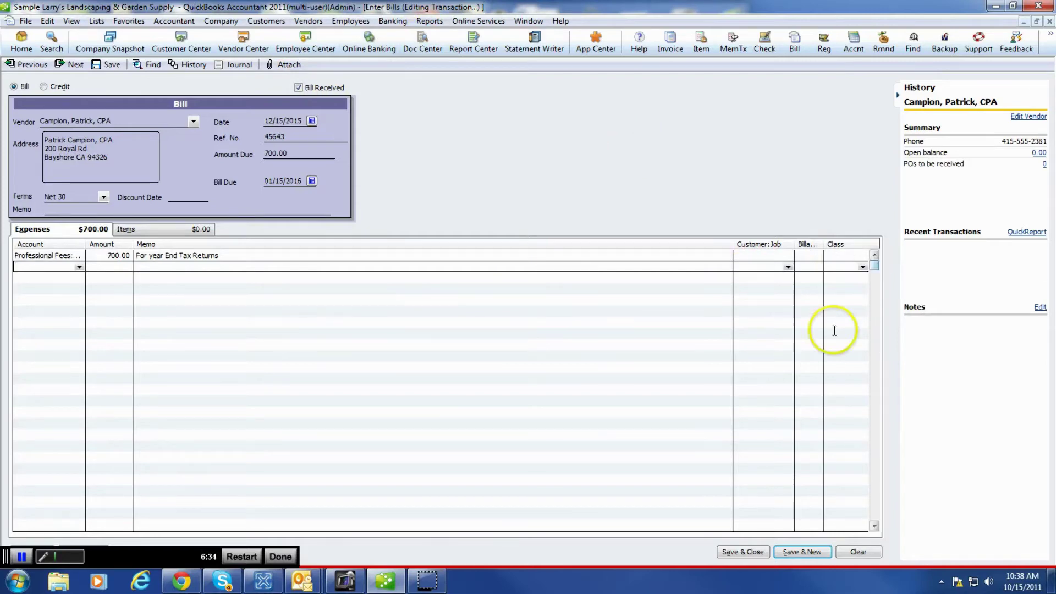
- Save the CPA bill, run the A/P Aging Summary, and QuickZoom Nolan Hardware's 946.00
click(751, 554)
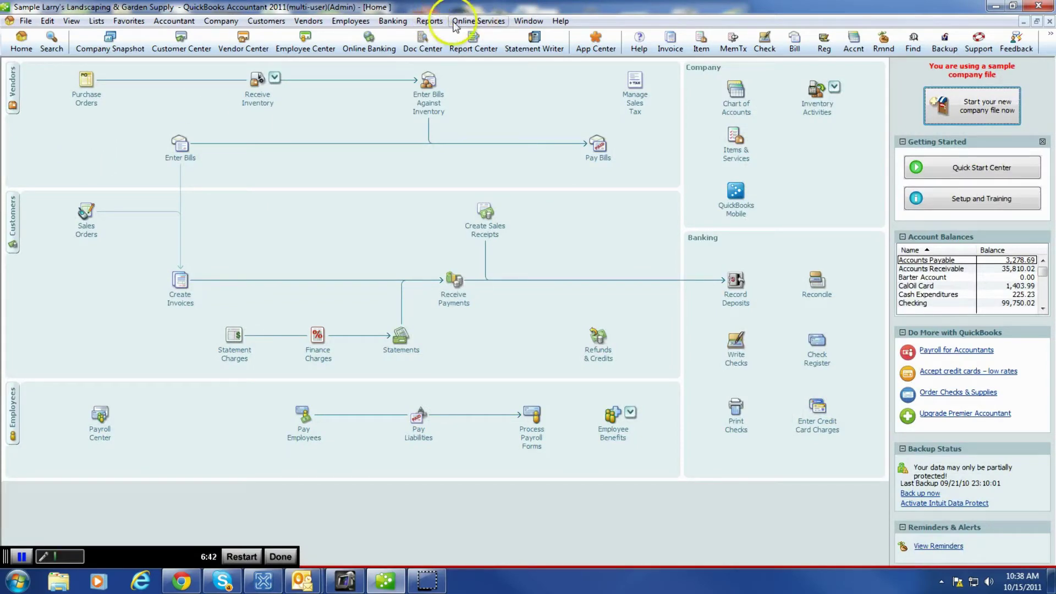
click(428, 22)
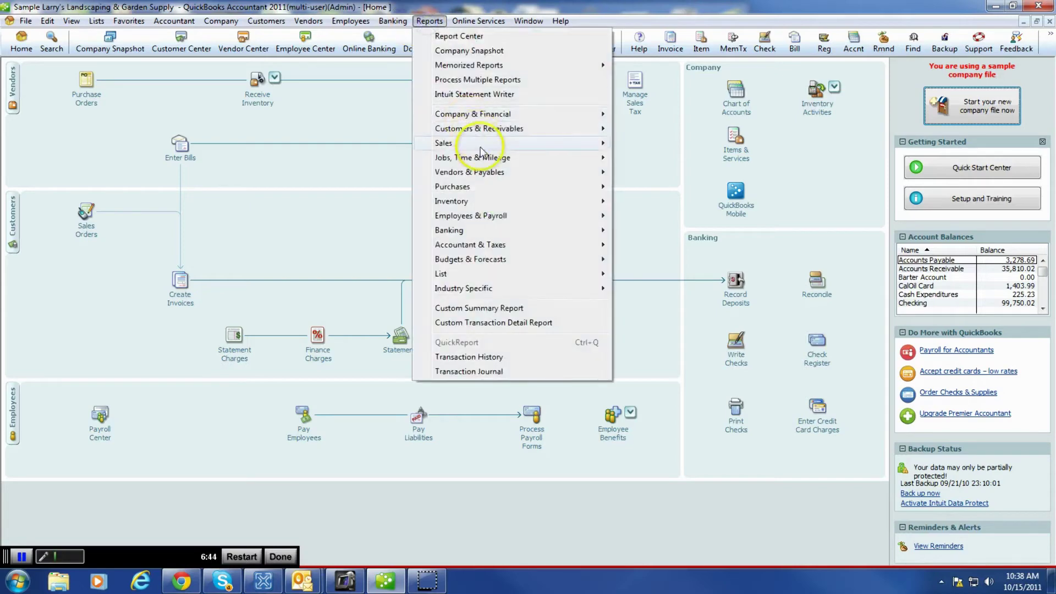
click(483, 173)
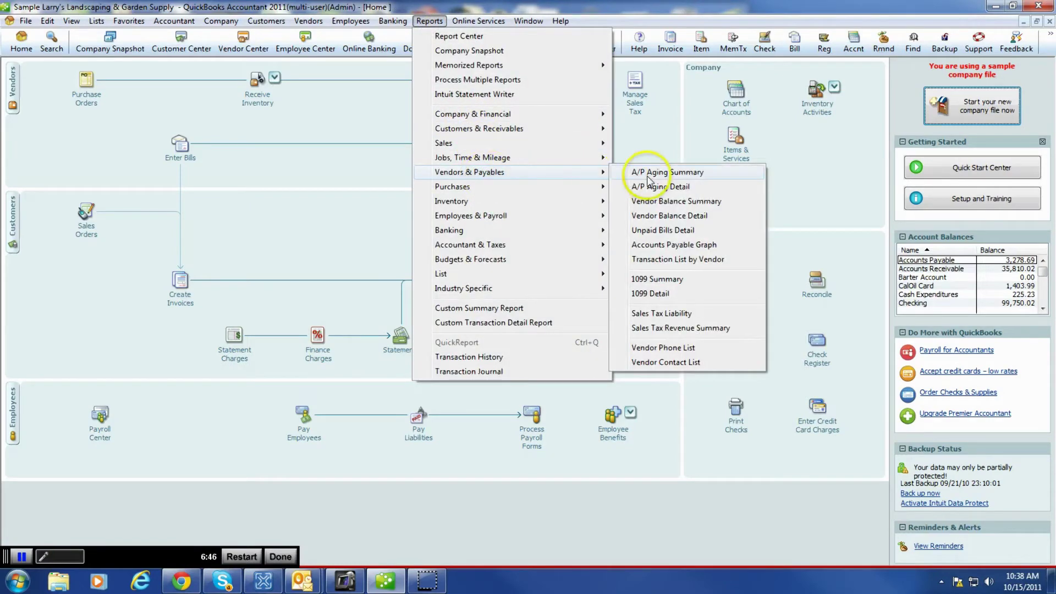
click(694, 176)
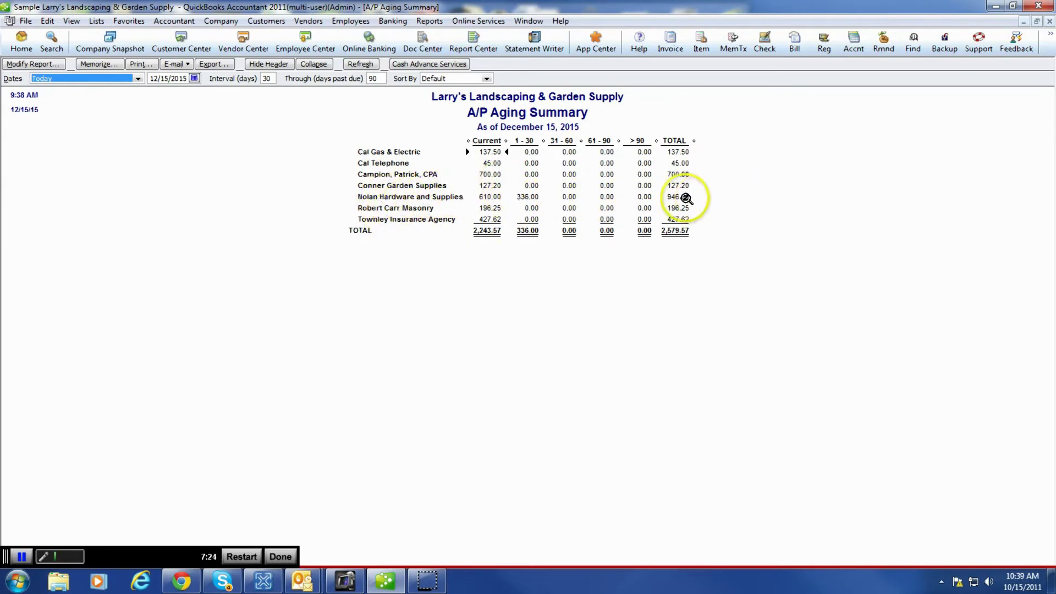
click(678, 197)
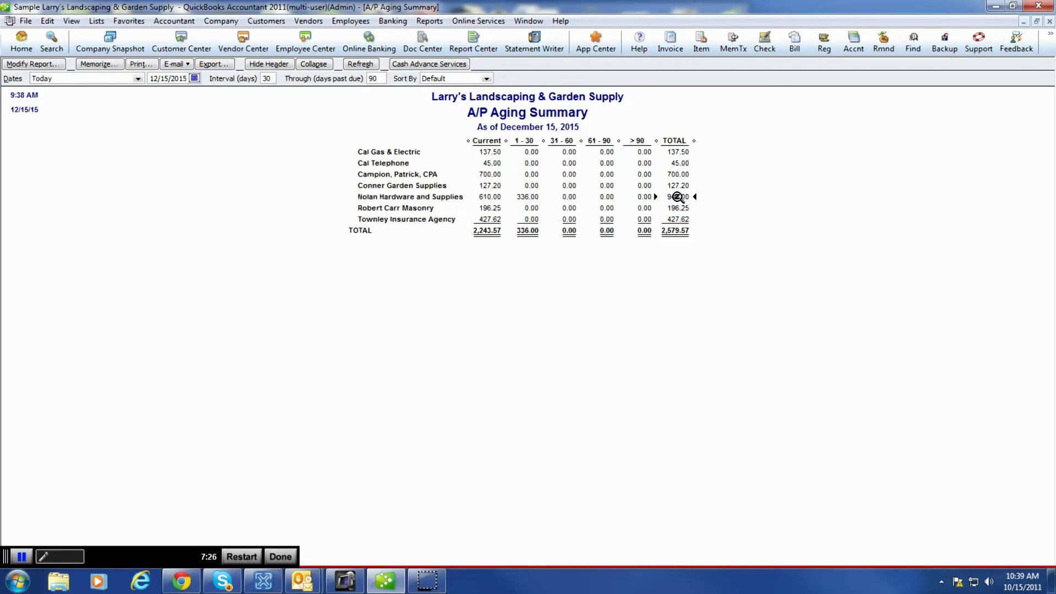
double_click(677, 197)
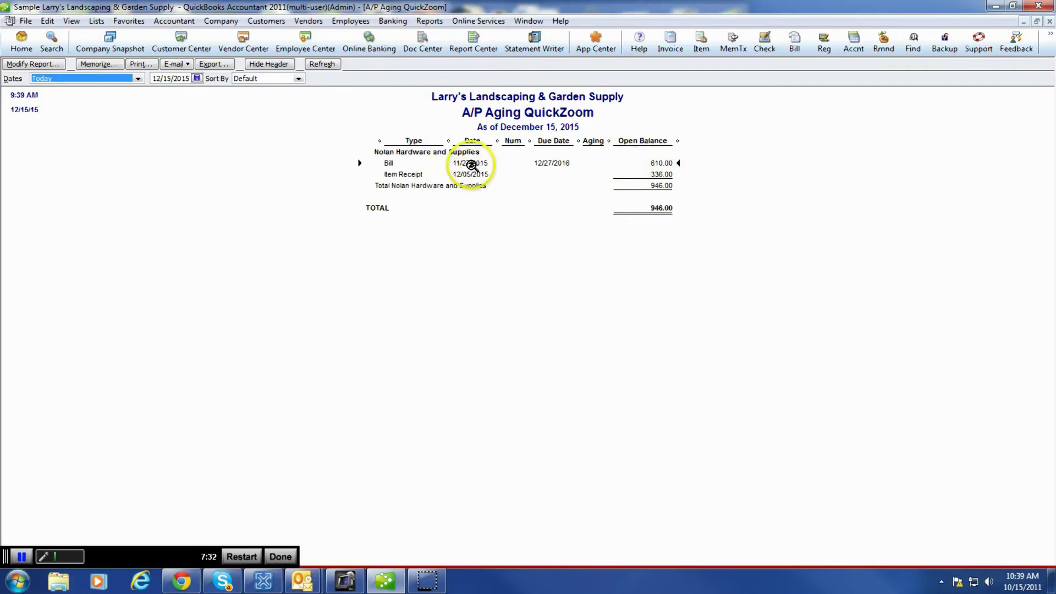
- Open Nolan Hardware's 610.00 bill, then close it and the QuickZoom breakdown
double_click(468, 162)
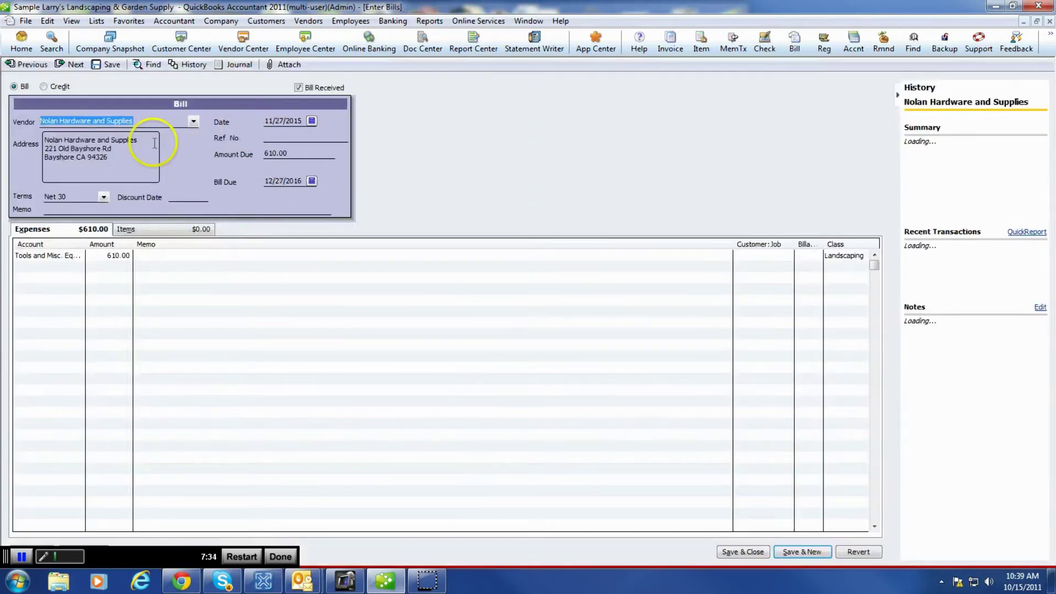
click(1051, 21)
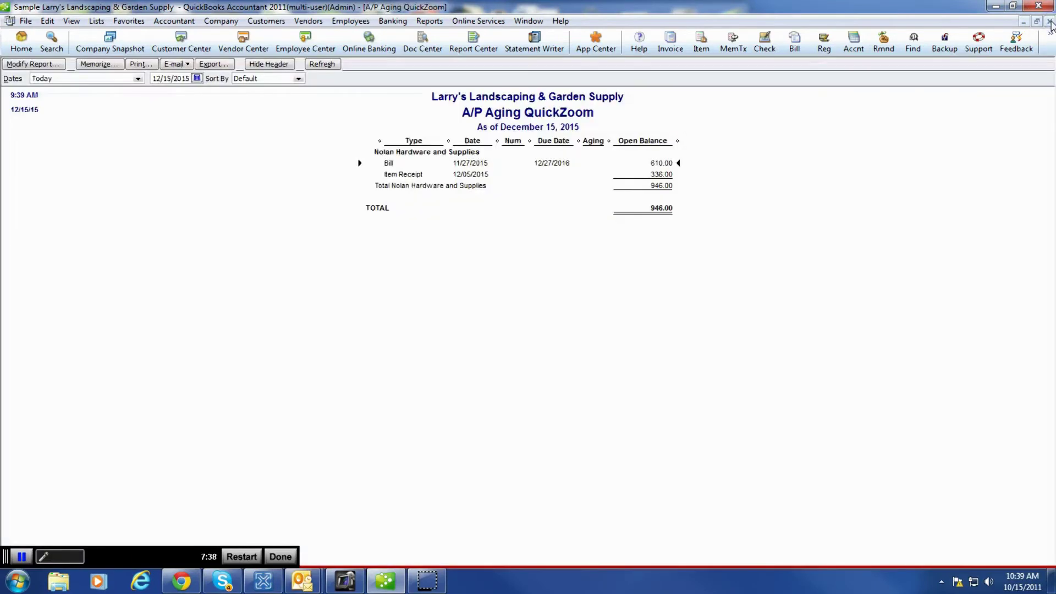
click(1050, 21)
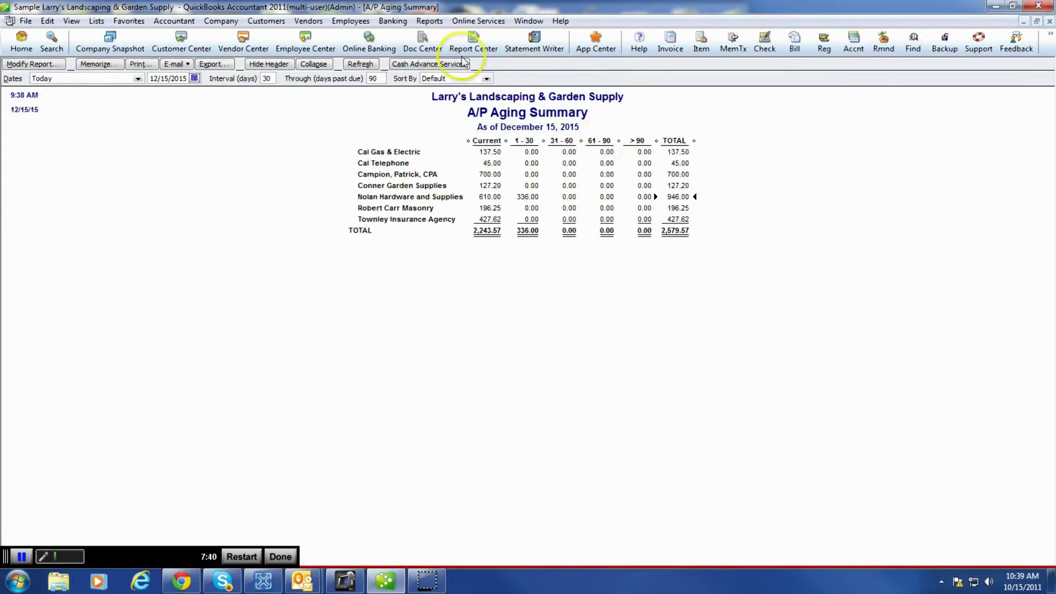
click(429, 21)
mouse_move(480, 173)
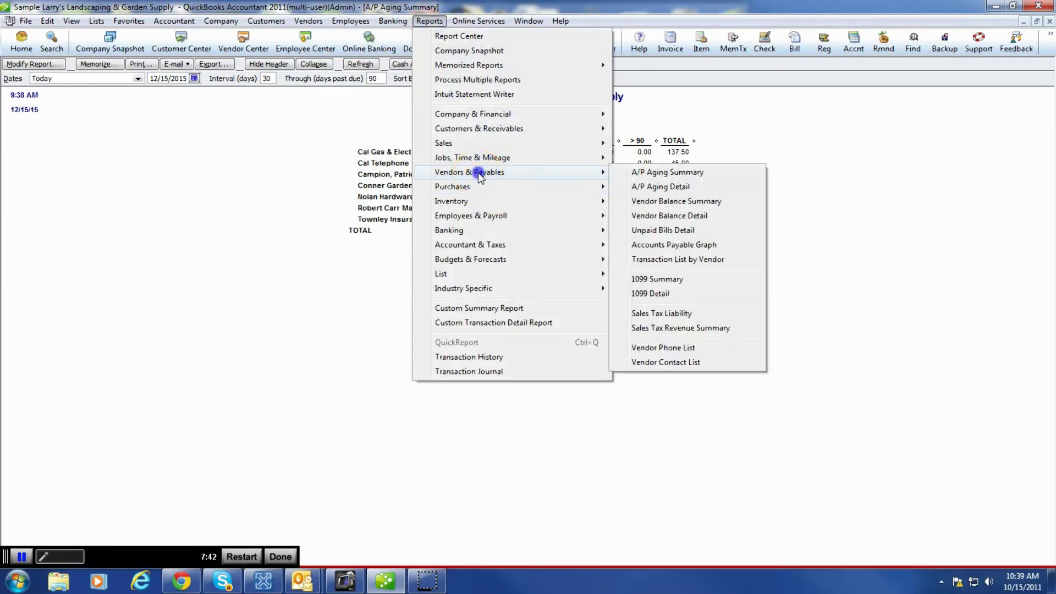
- Review the A/P Aging Detail report, then close it and the A/P Aging Summary
click(704, 188)
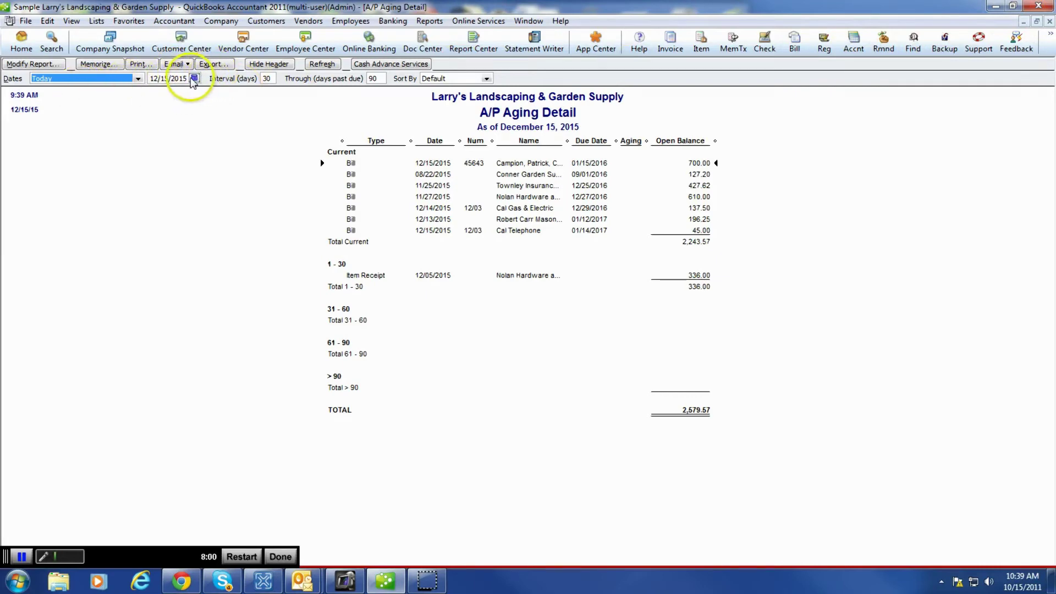
click(195, 78)
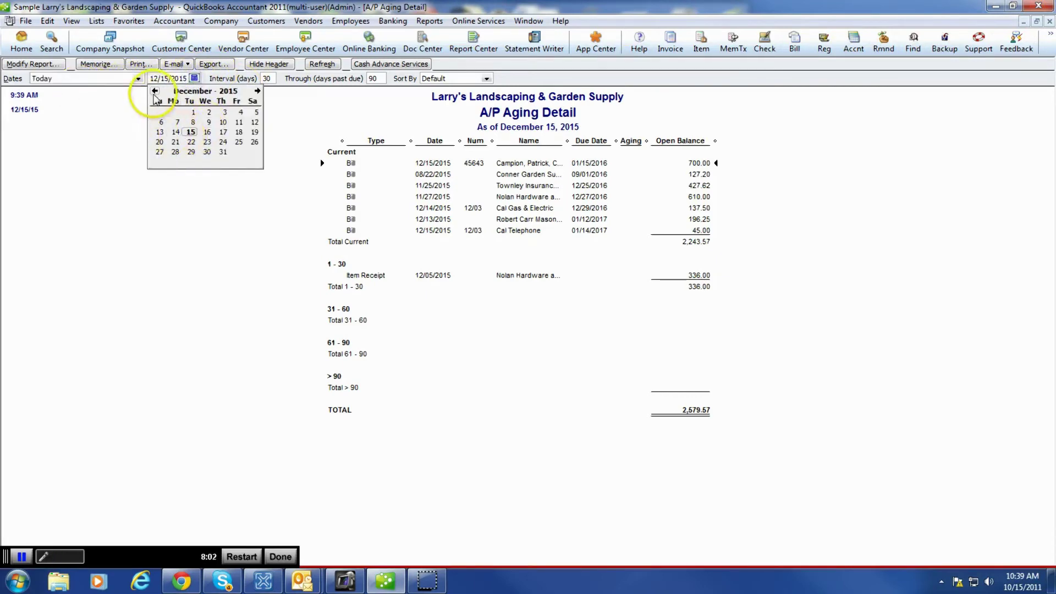
click(293, 124)
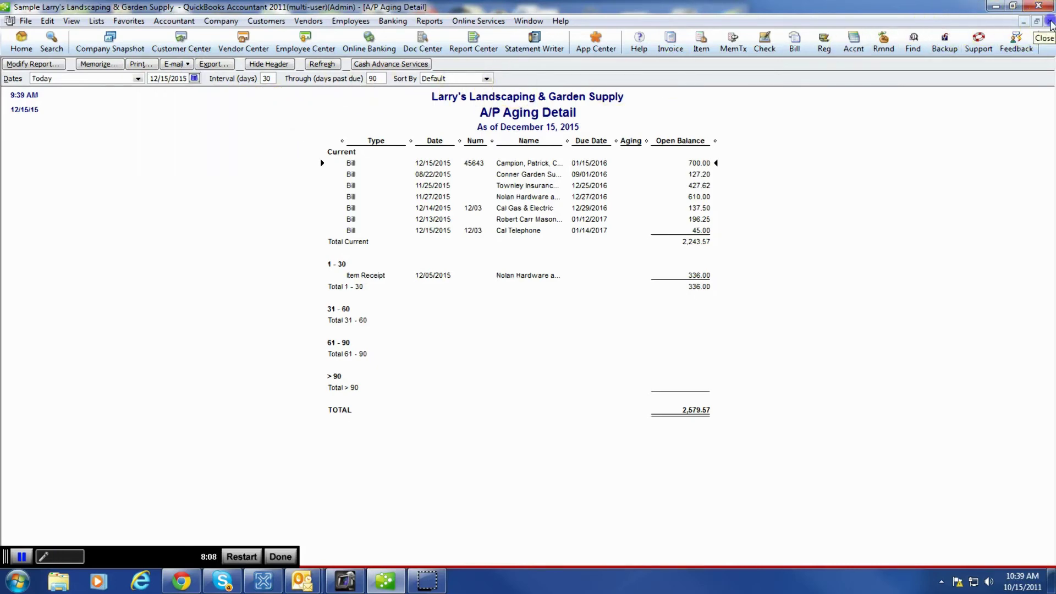
click(1050, 22)
click(1050, 22)
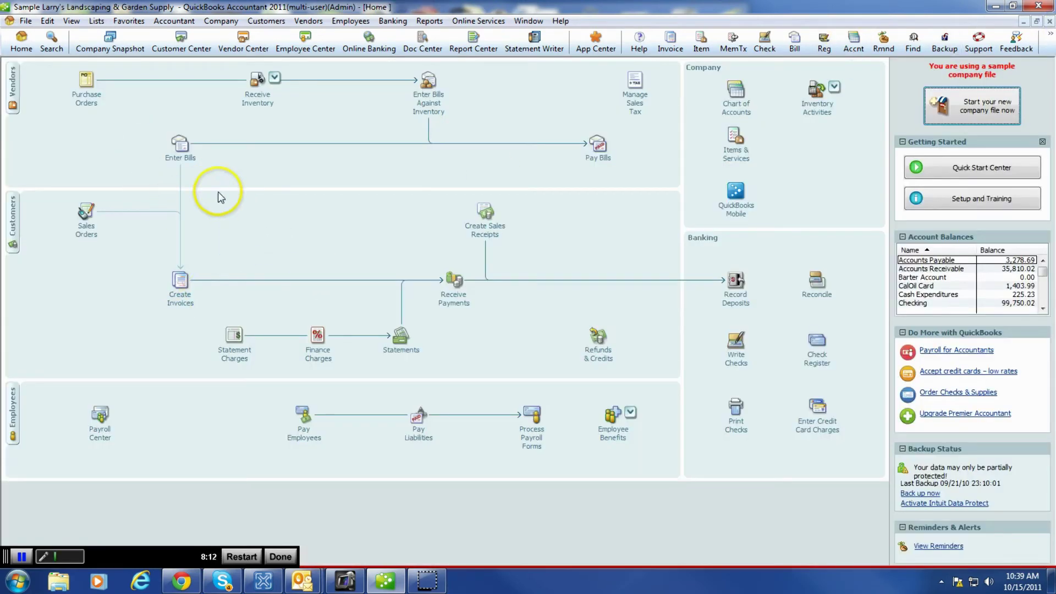
- Open Pay Bills and filter bills due on or before 01/21/2016
click(598, 145)
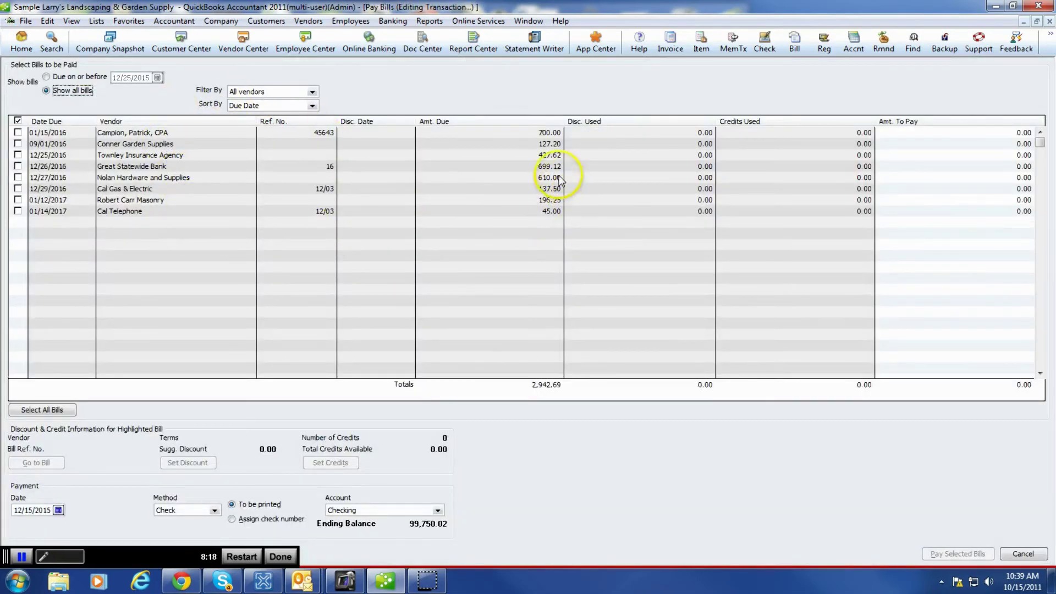
click(47, 77)
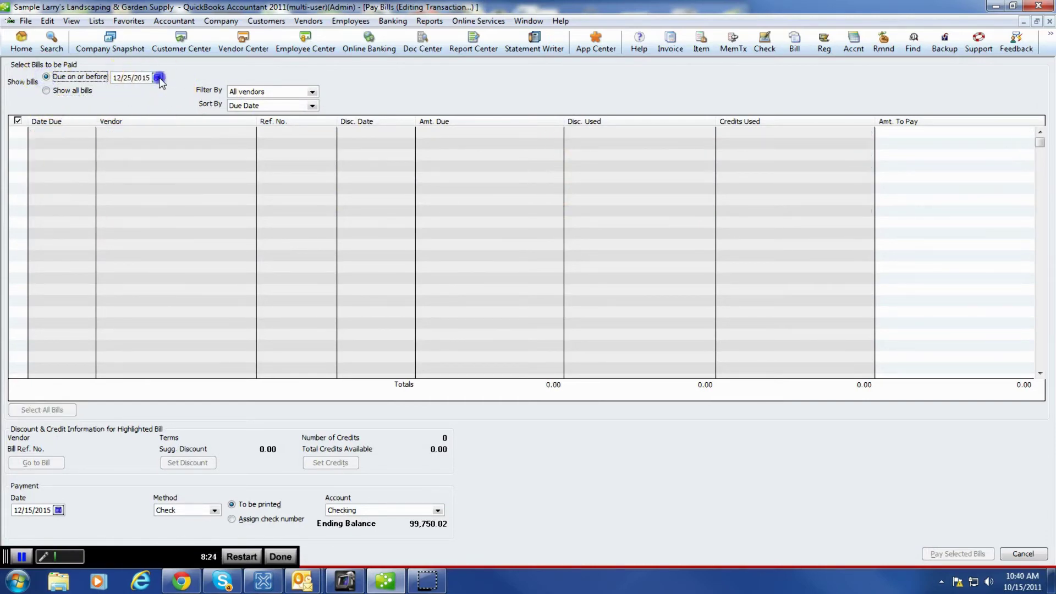
click(158, 78)
click(220, 91)
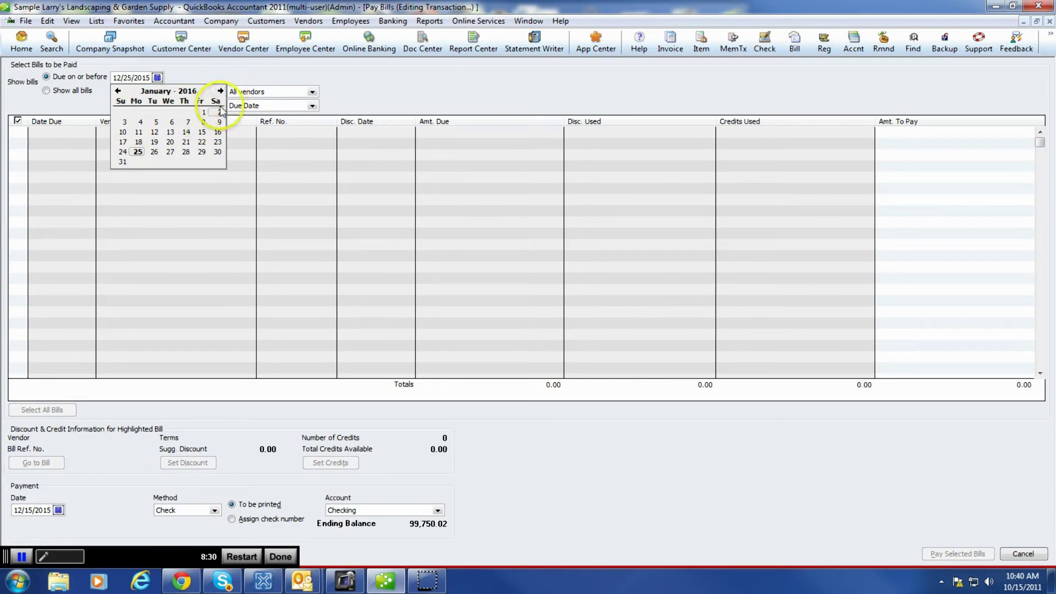
click(175, 134)
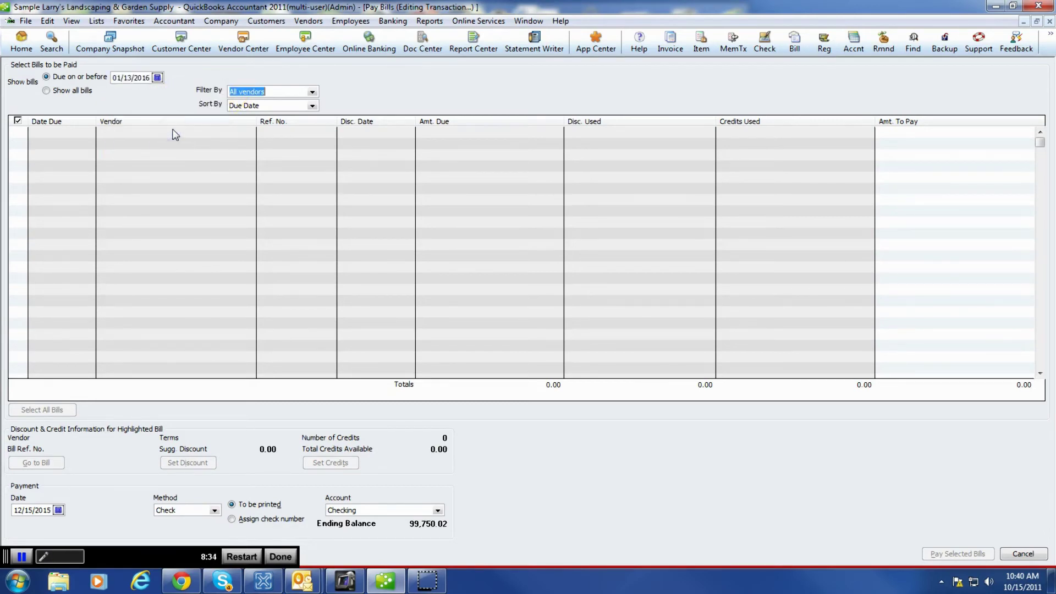
click(157, 78)
click(186, 142)
key(Tab)
key(Tab)
key(Tab)
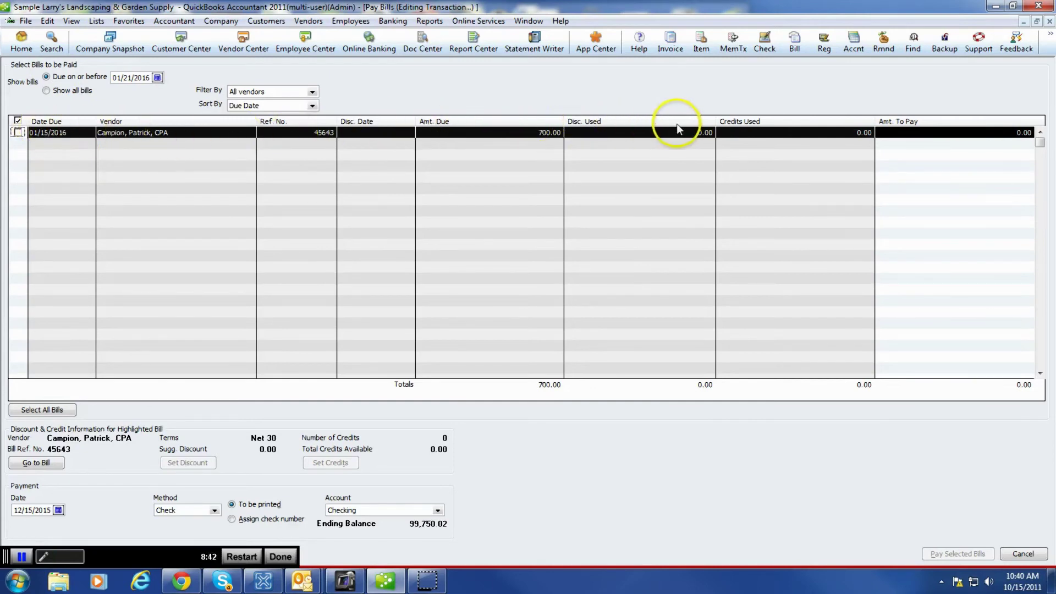
- Show all bills for all vendors, sorted by due date
click(46, 91)
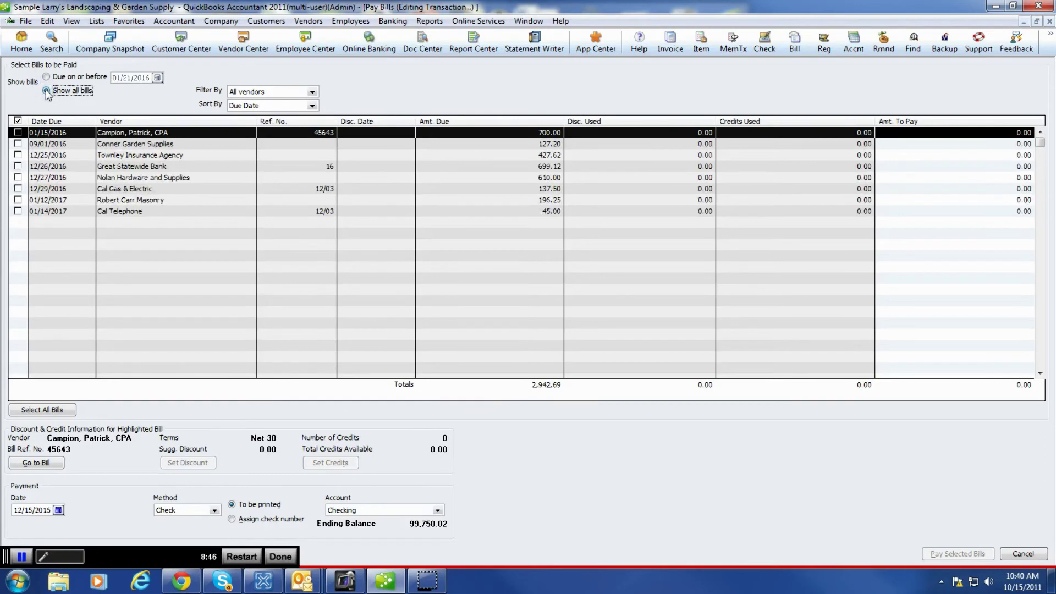
click(312, 92)
click(382, 68)
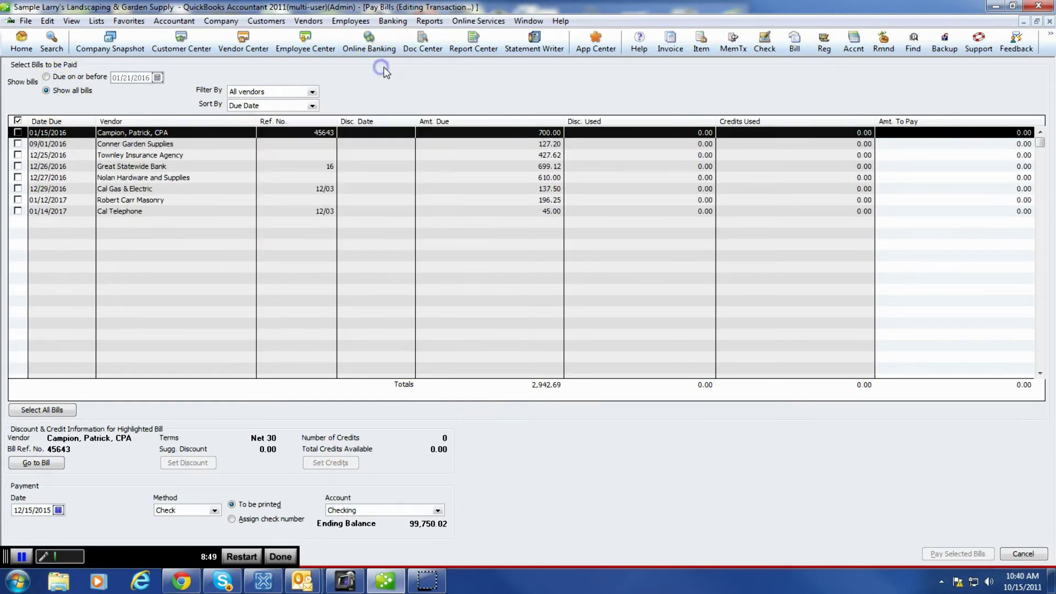
click(306, 106)
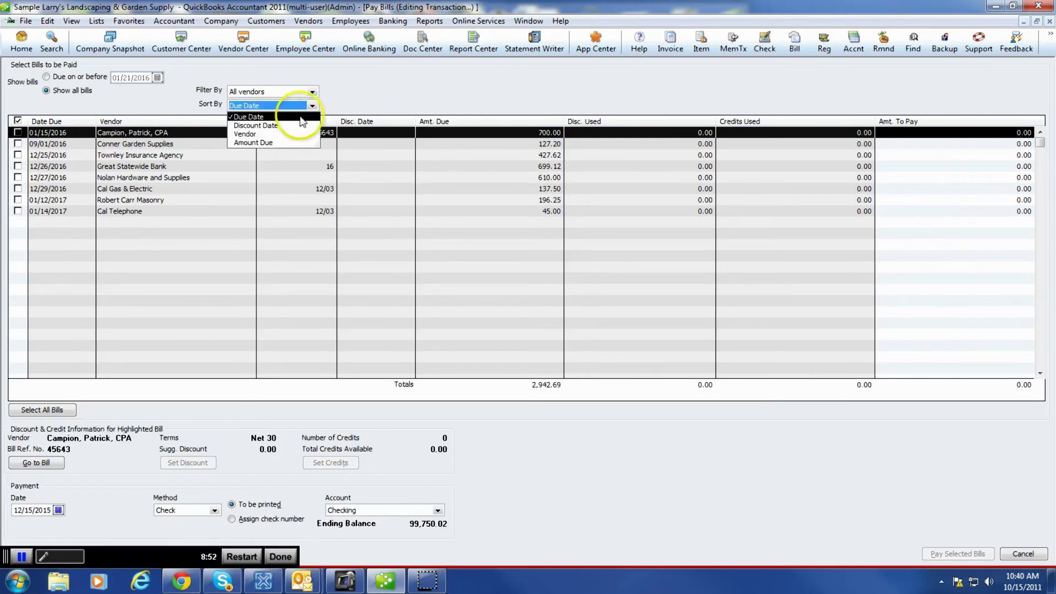
click(424, 74)
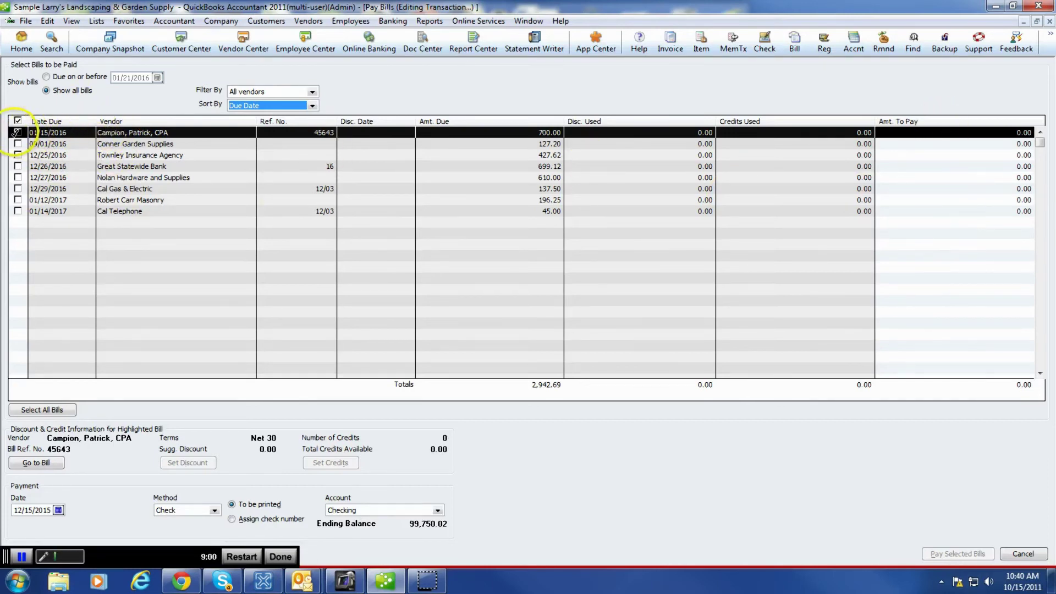
- Select the $700 CPA bill and pay it from Checking with a manually assigned check number
click(17, 133)
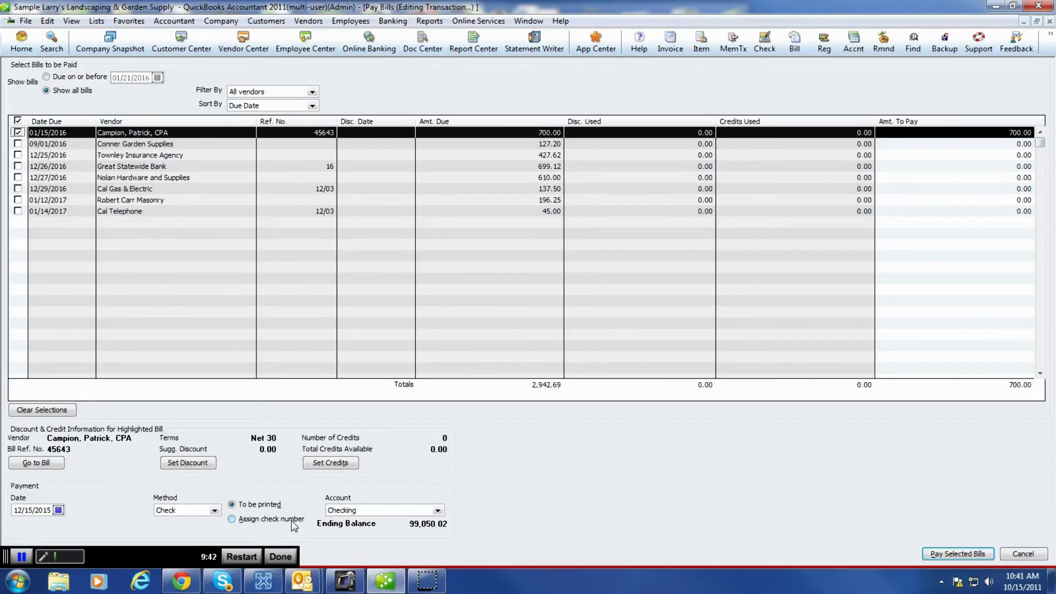
click(232, 519)
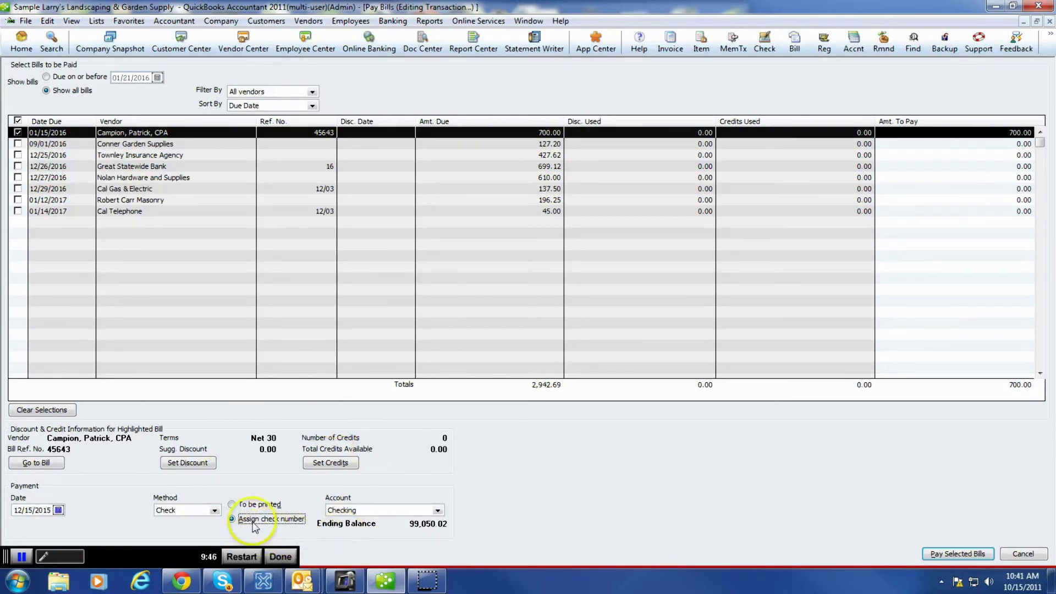
click(438, 511)
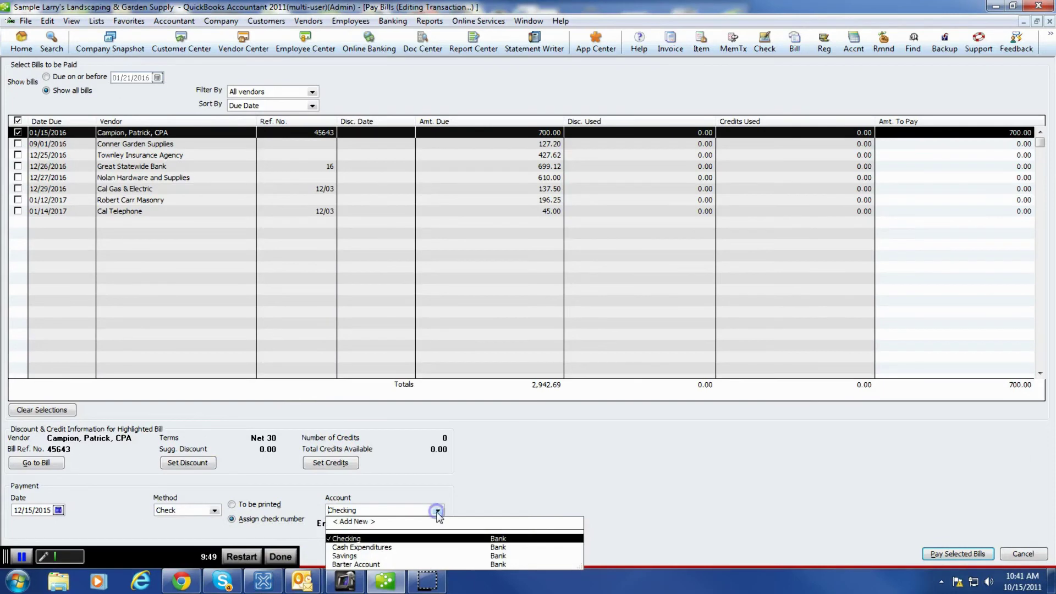
click(355, 538)
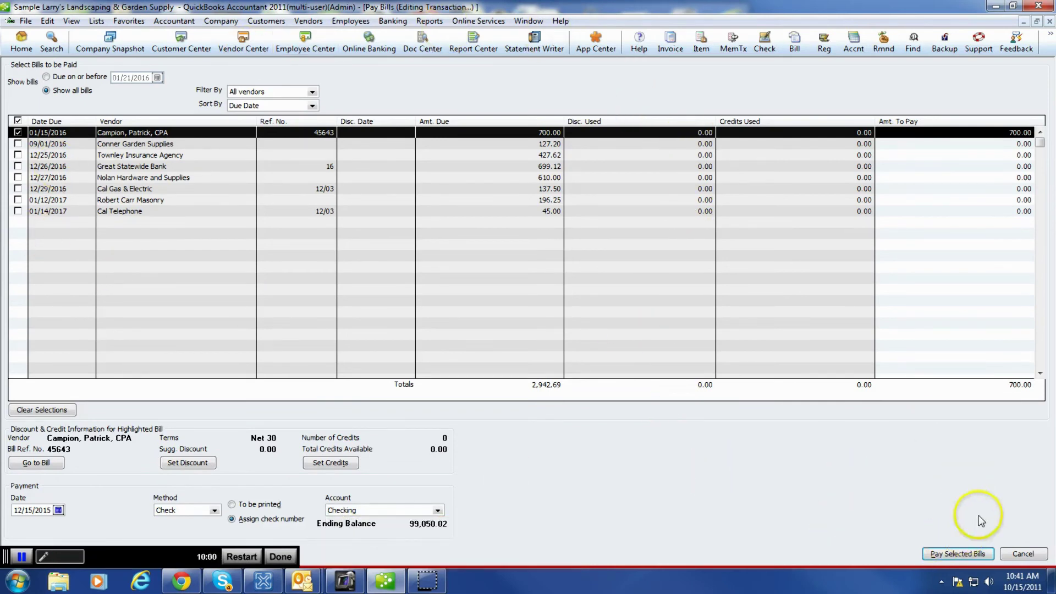
click(960, 556)
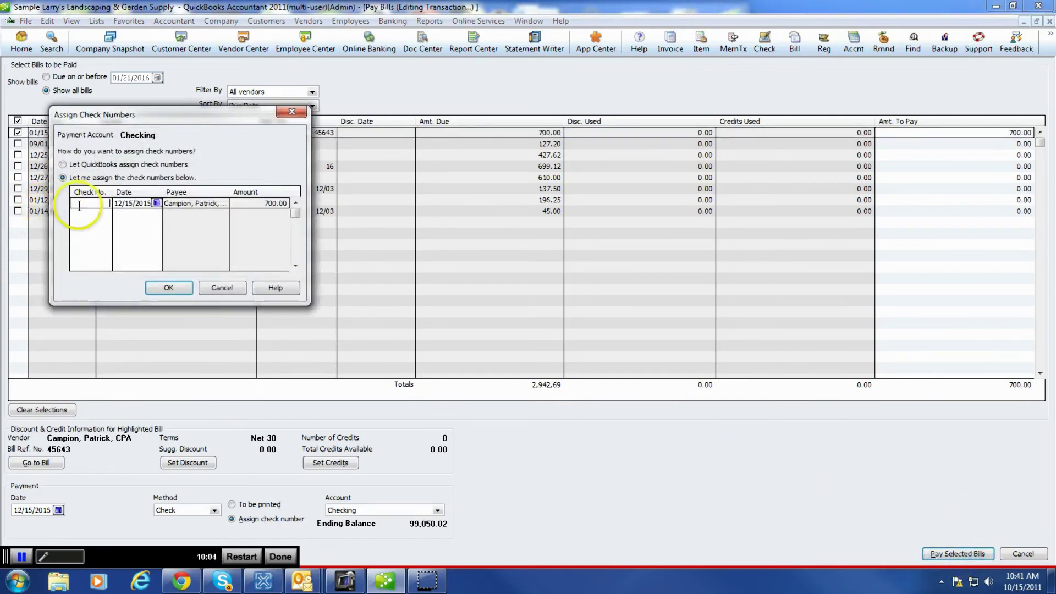
- Assign check number 525 to the bill payment
click(91, 204)
text(525)
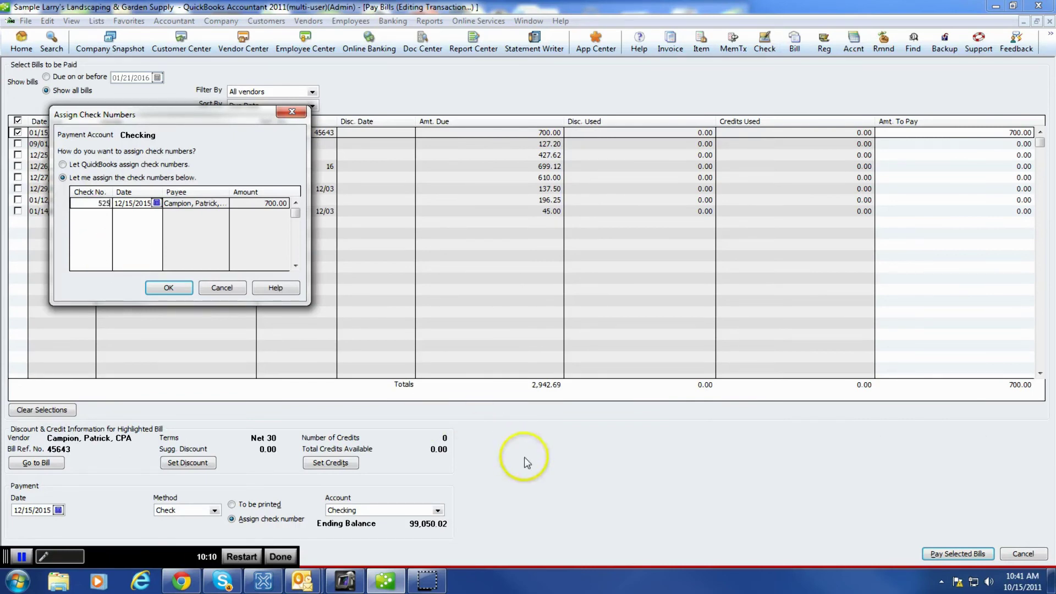
click(160, 289)
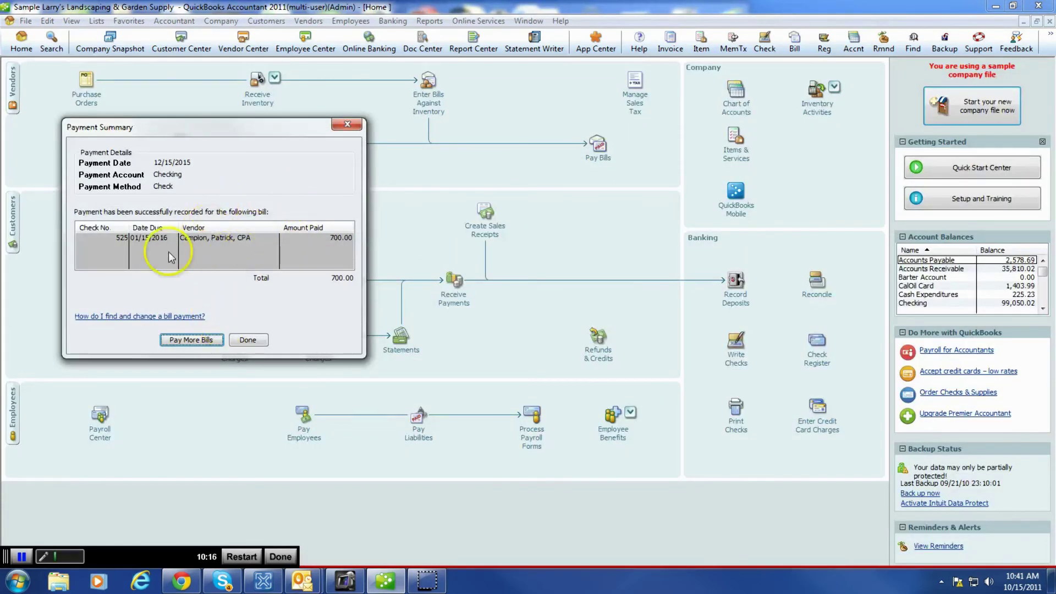
click(349, 126)
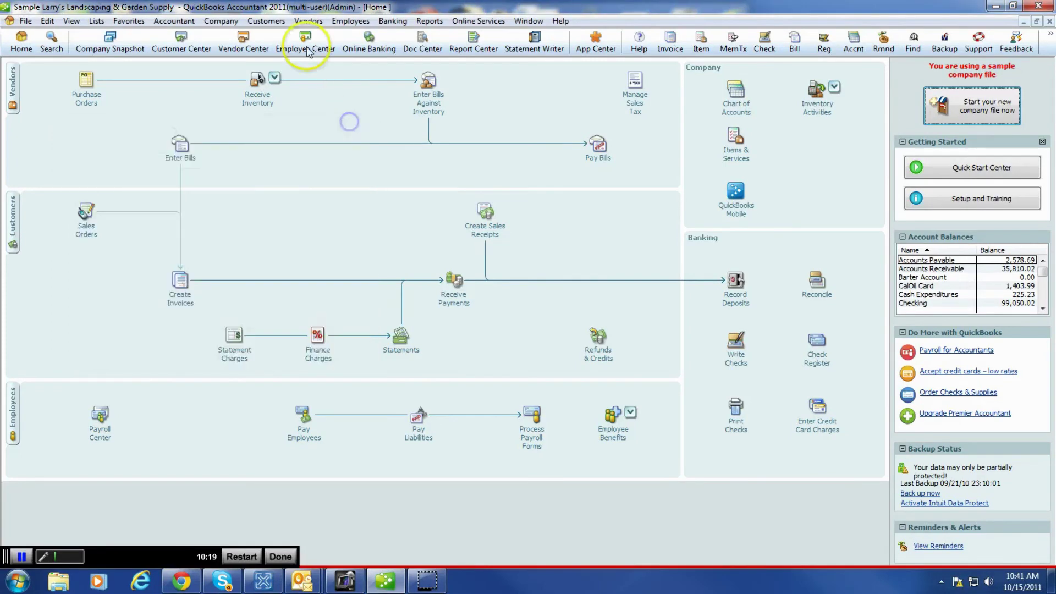
click(393, 21)
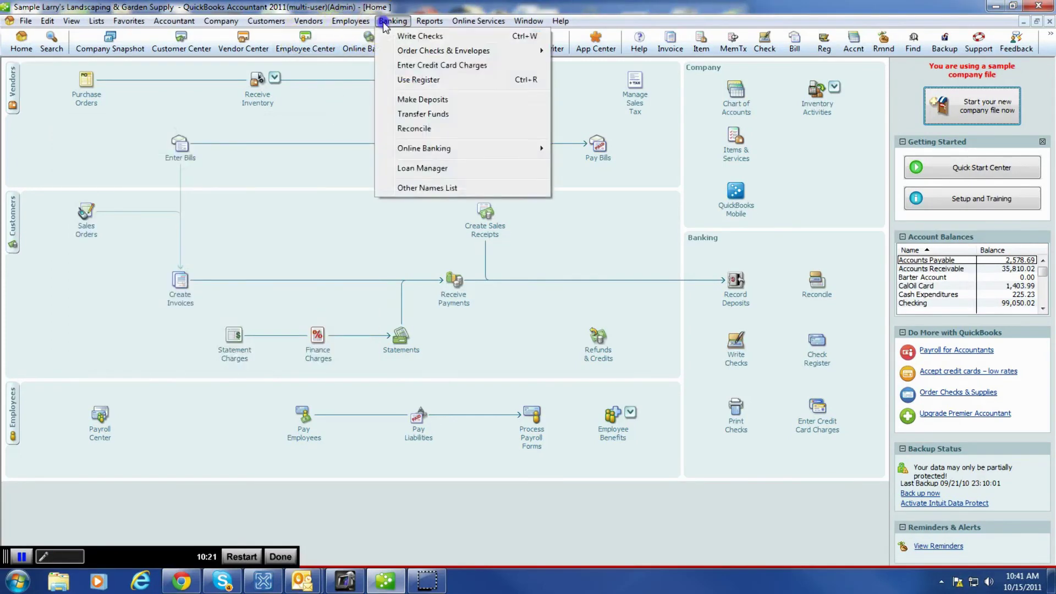
click(419, 83)
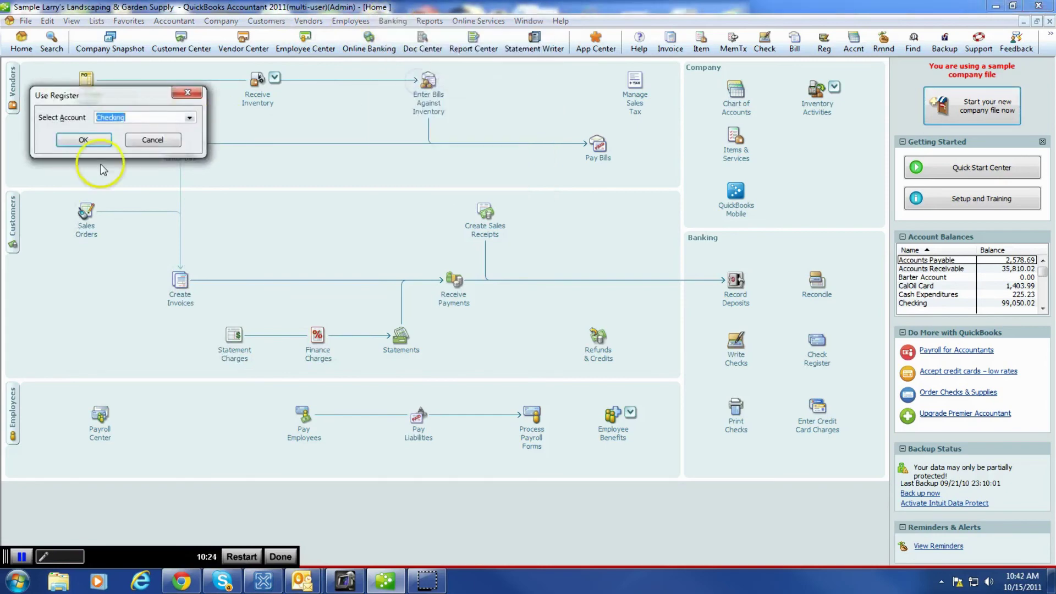
click(86, 142)
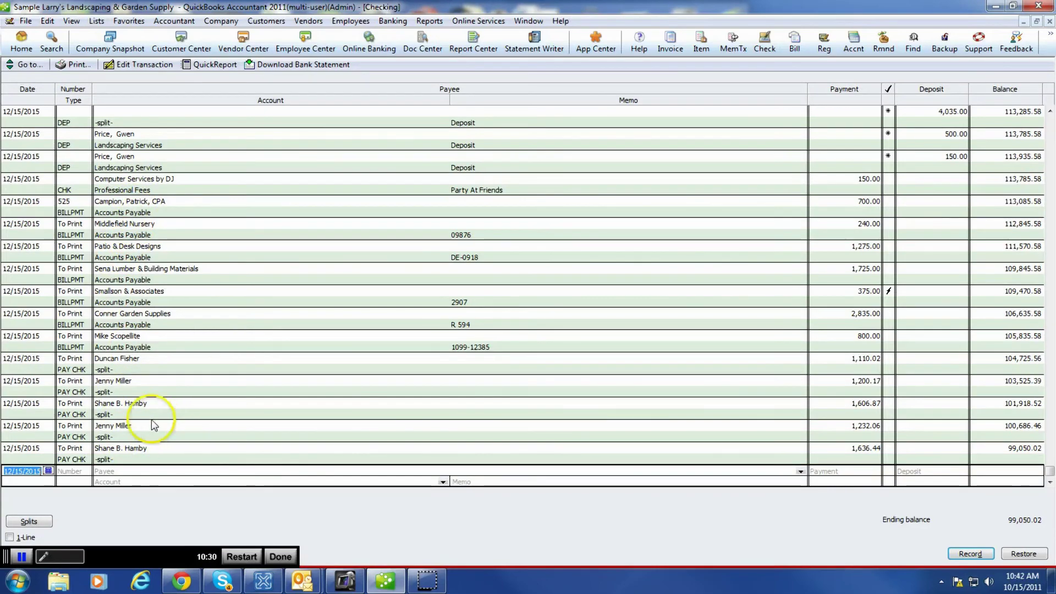
scroll(146, 401, up, 1)
scroll(134, 329, up, 1)
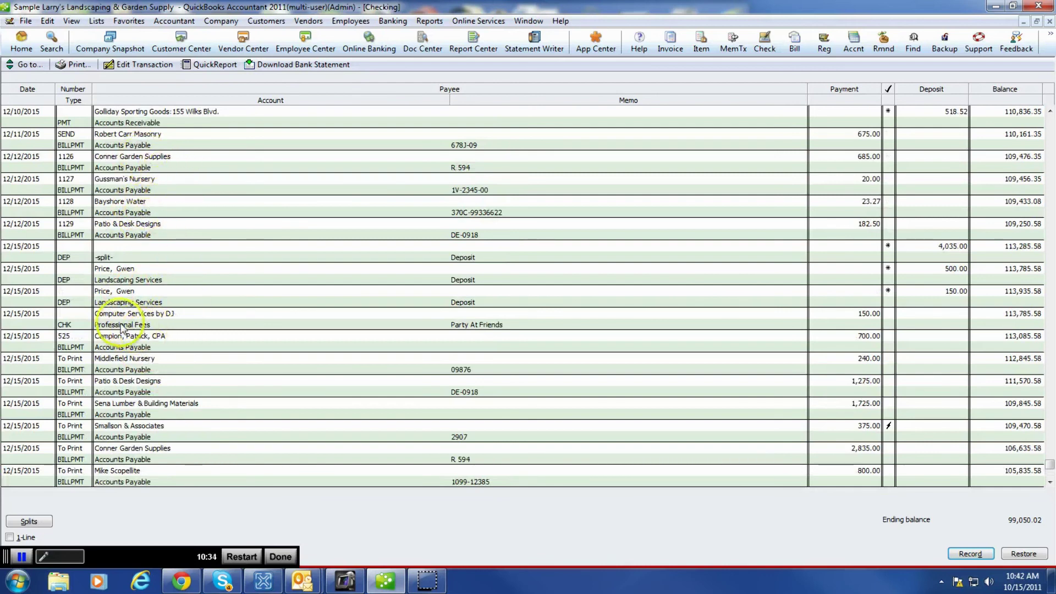
click(136, 342)
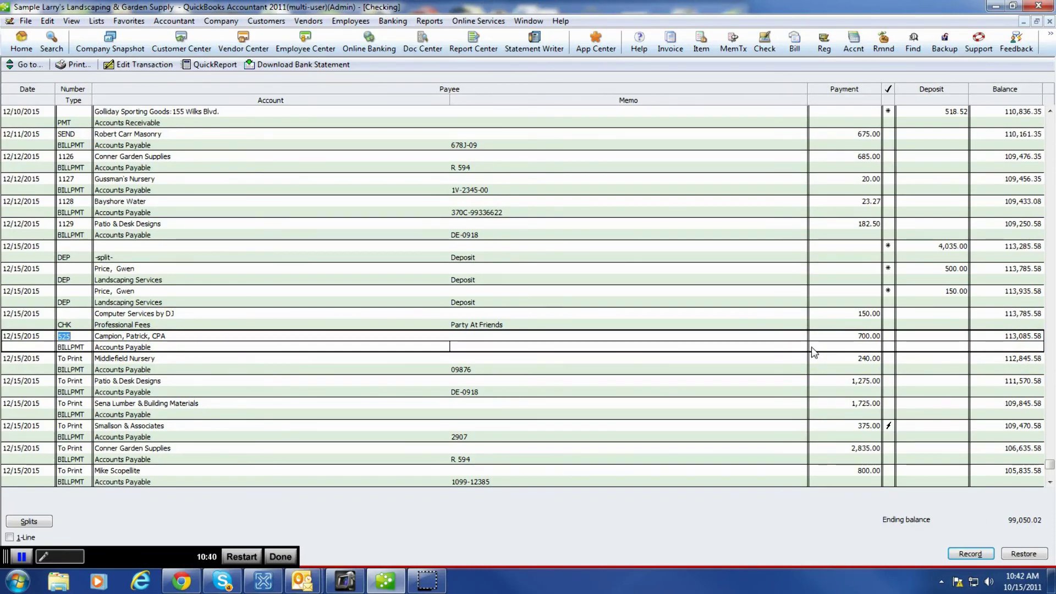
click(1049, 21)
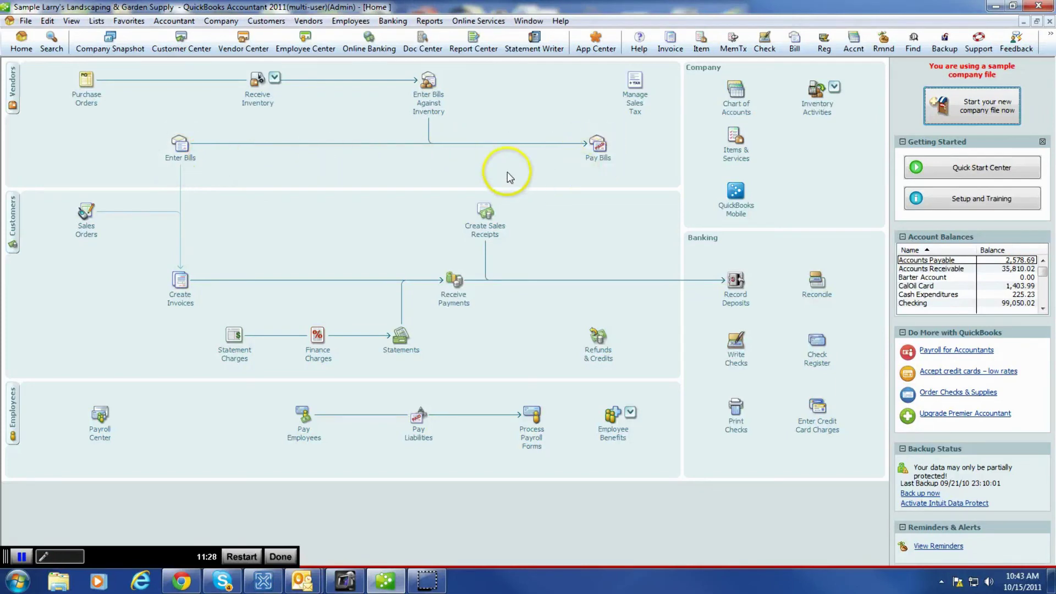
click(430, 21)
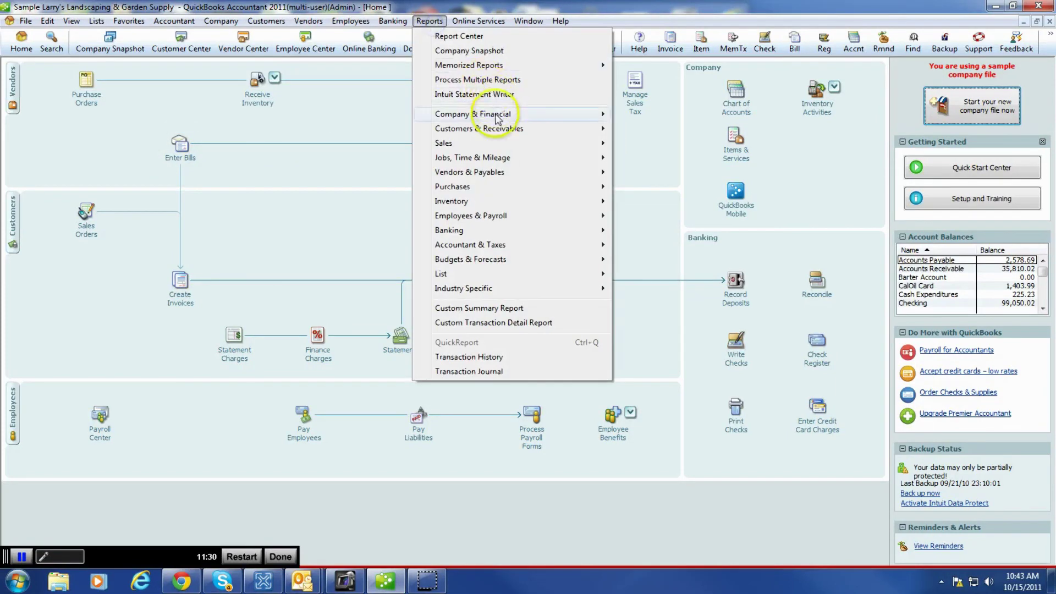
mouse_move(517, 173)
click(641, 173)
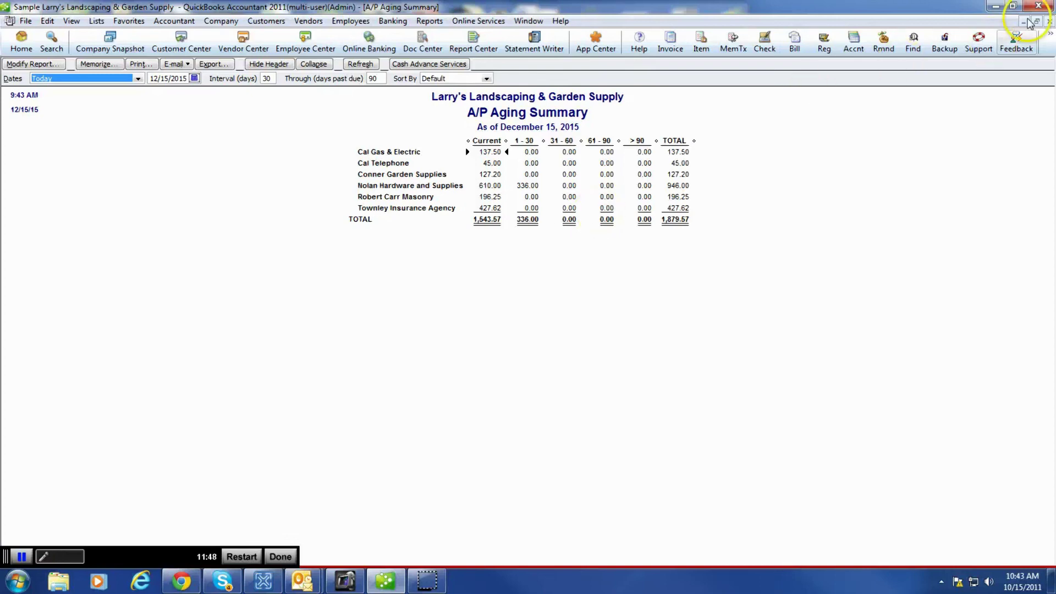
click(1050, 21)
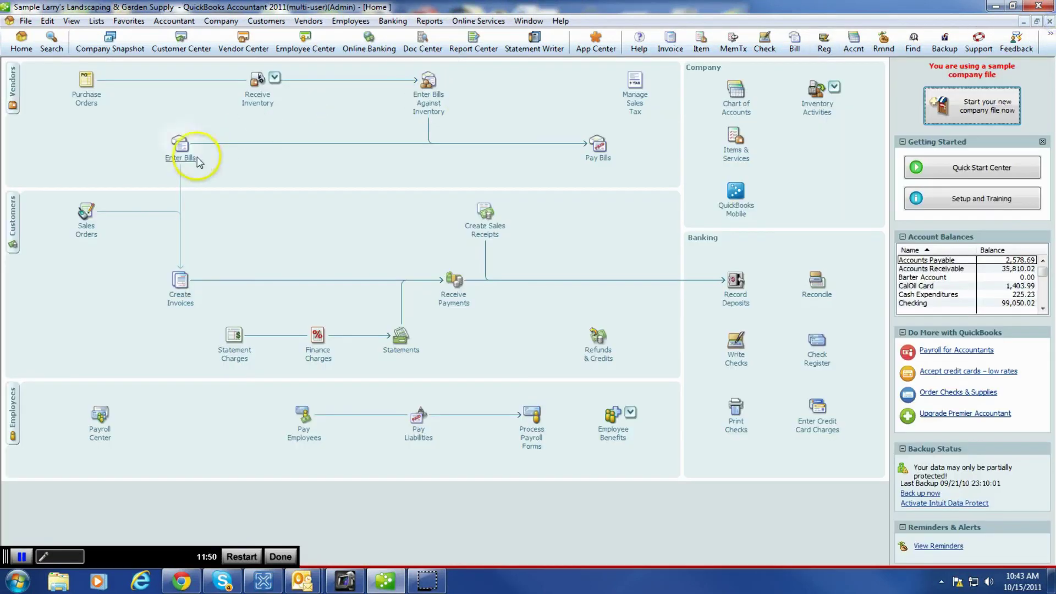